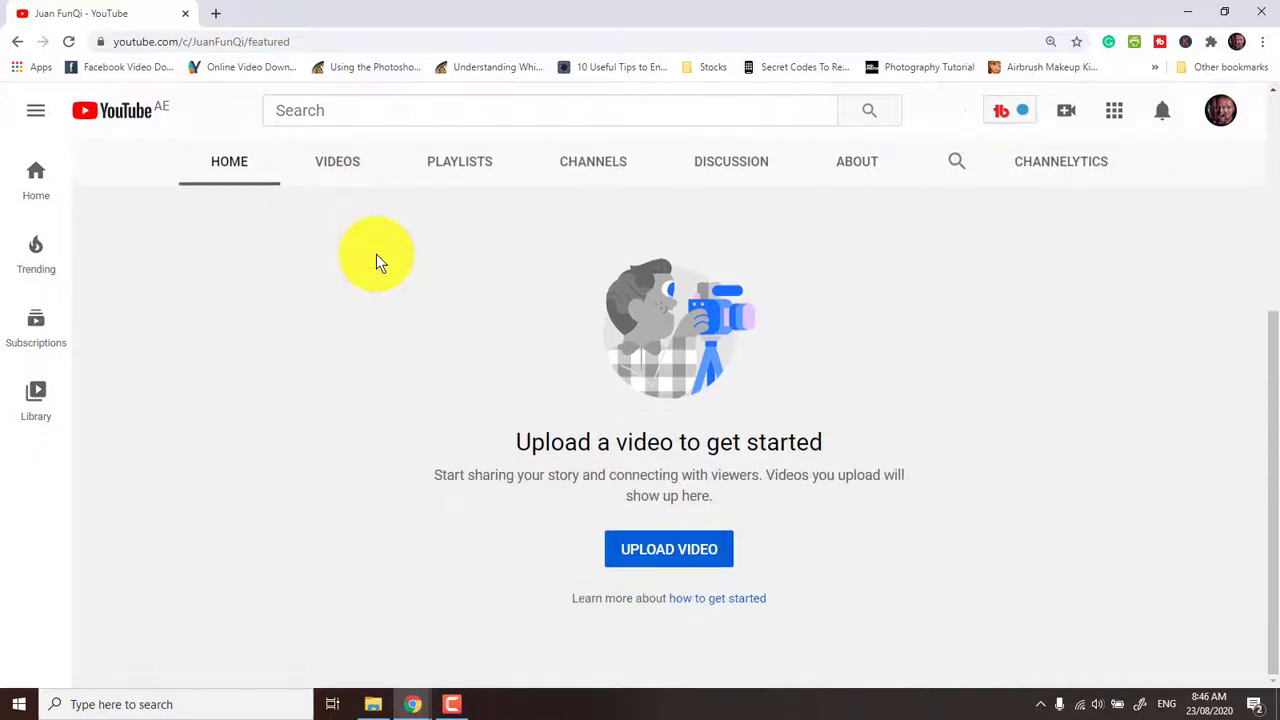
Look through the channel's uploaded videos and its created and saved playlists
scroll(376, 258, up, 3)
click(340, 471)
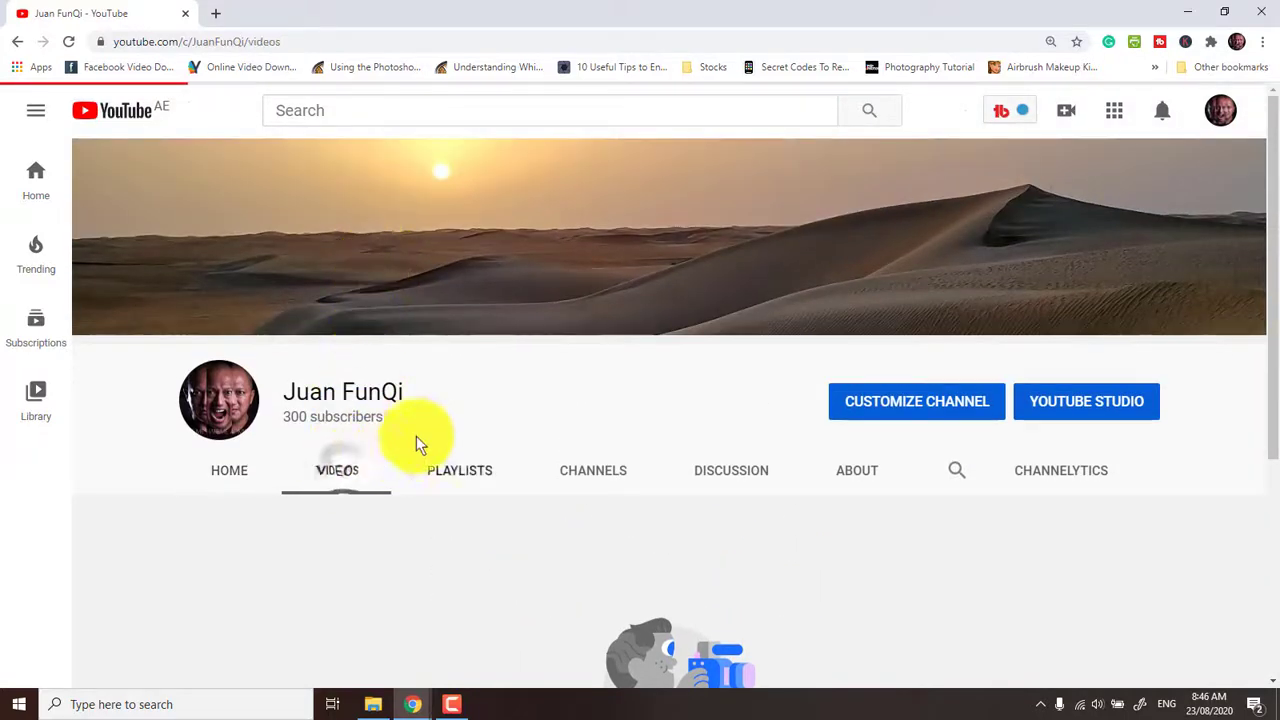
scroll(573, 378, down, 3)
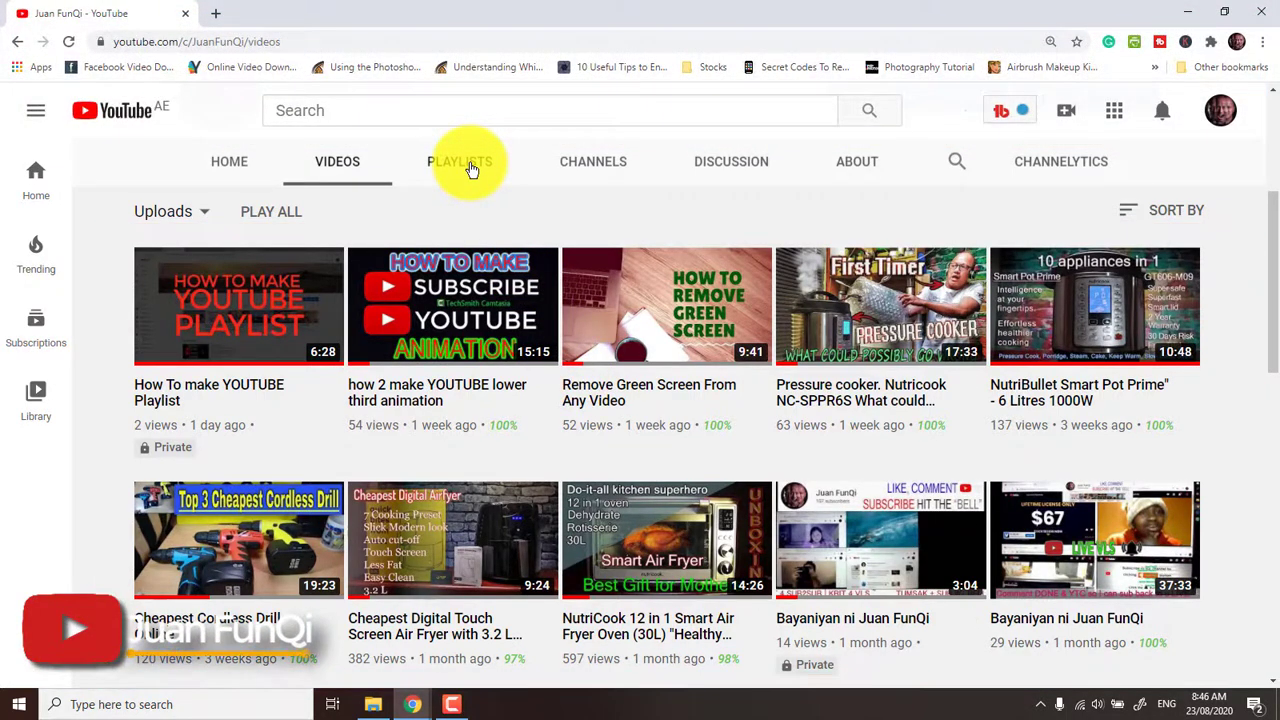
click(472, 167)
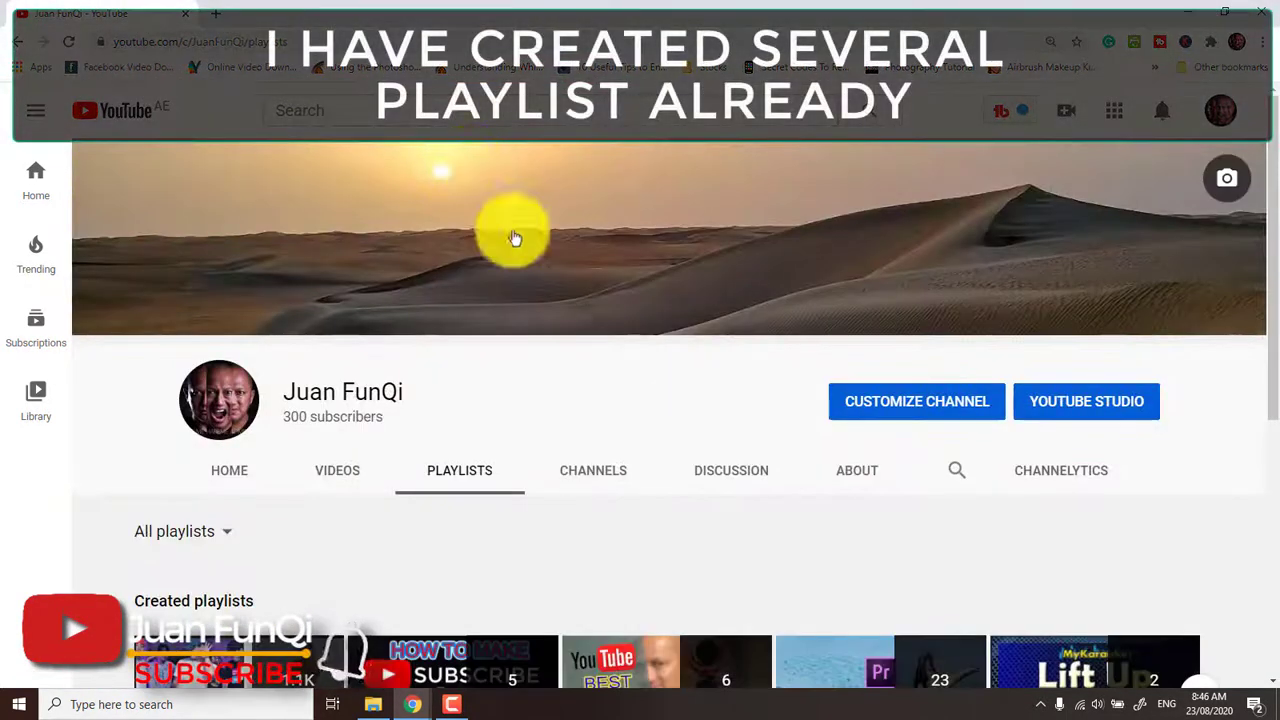
scroll(606, 380, down, 2)
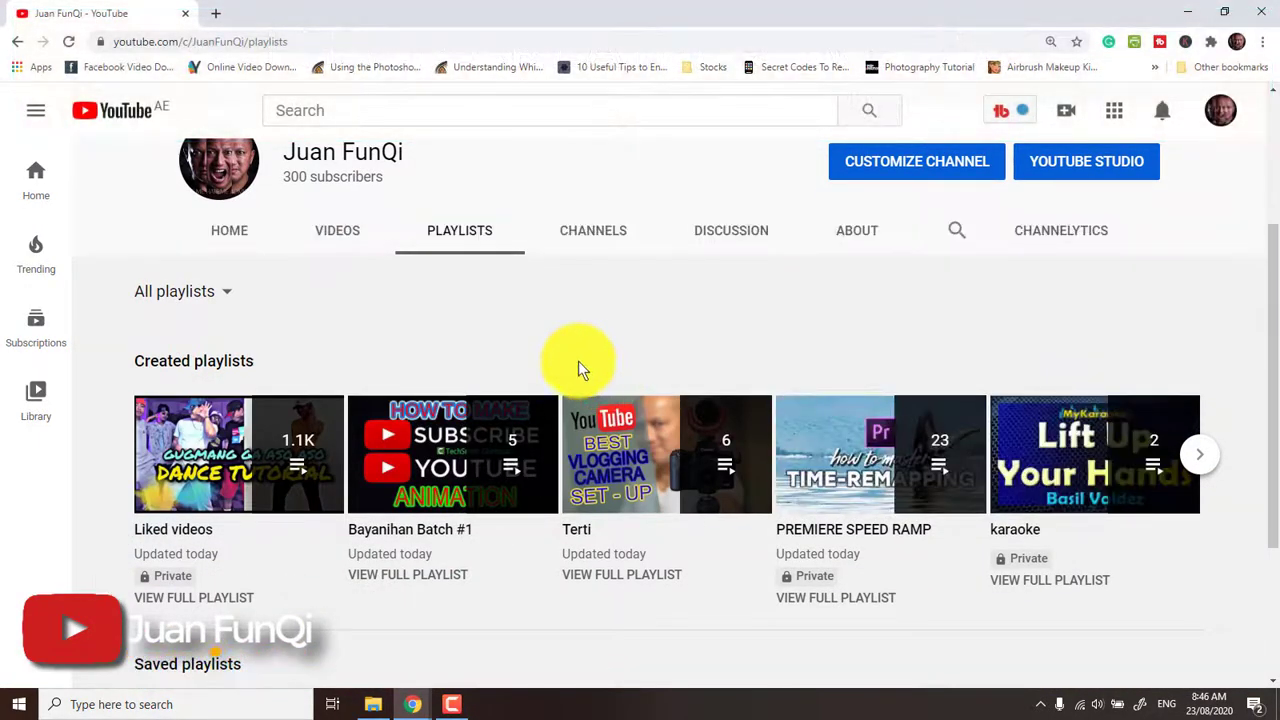
scroll(491, 323, down, 2)
scroll(491, 323, up, 3)
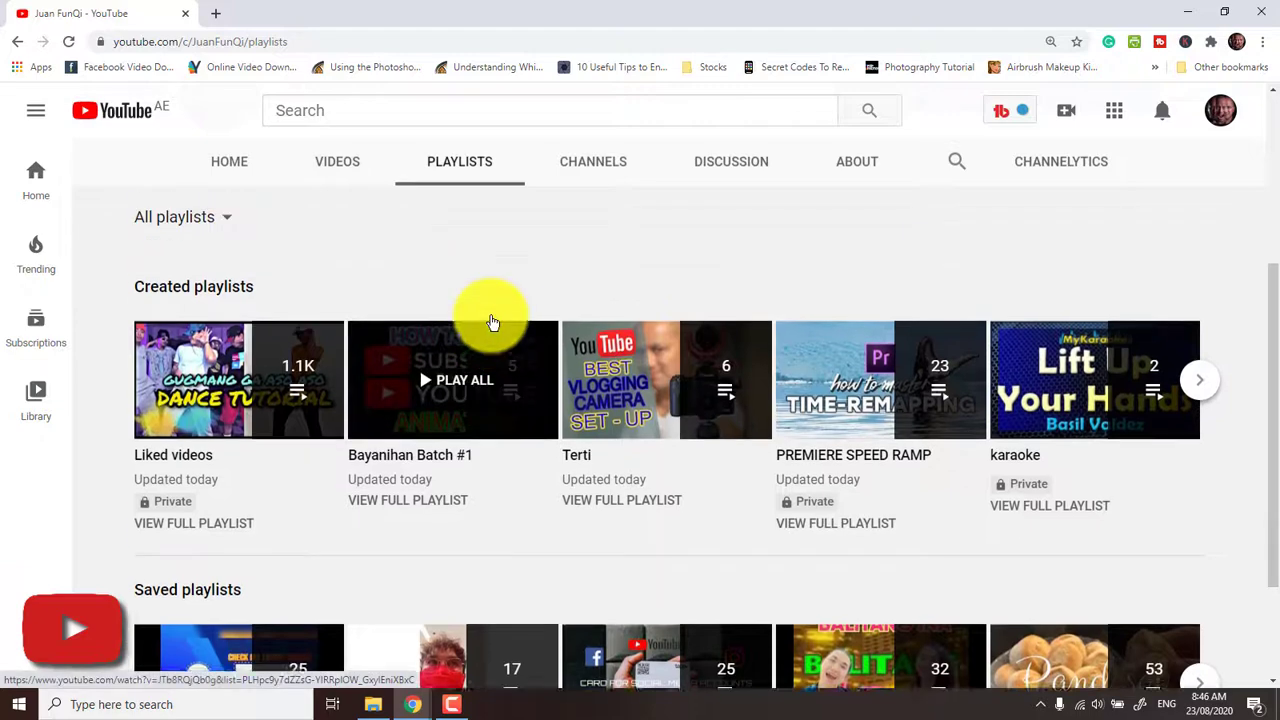
scroll(491, 323, down, 1)
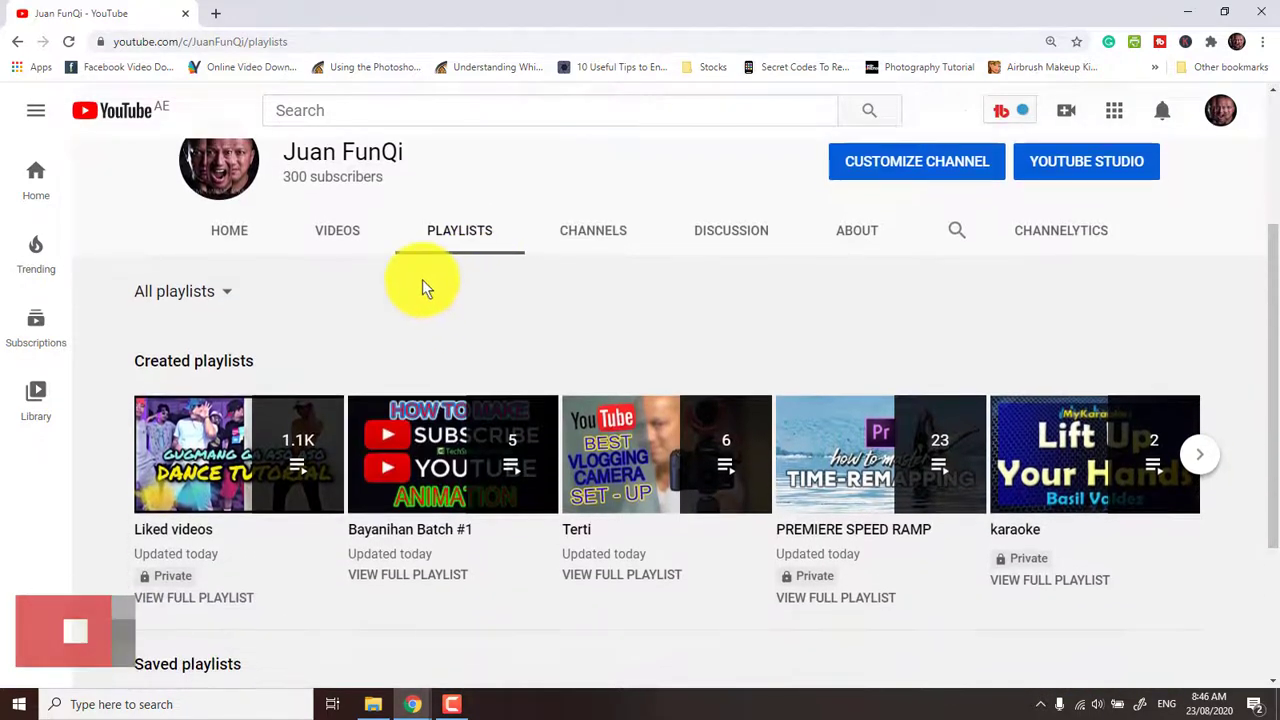
Start saving the uploaded video "how 2 make YOUTUBE lower third animation" to a new playlist named AAA Sample
click(336, 240)
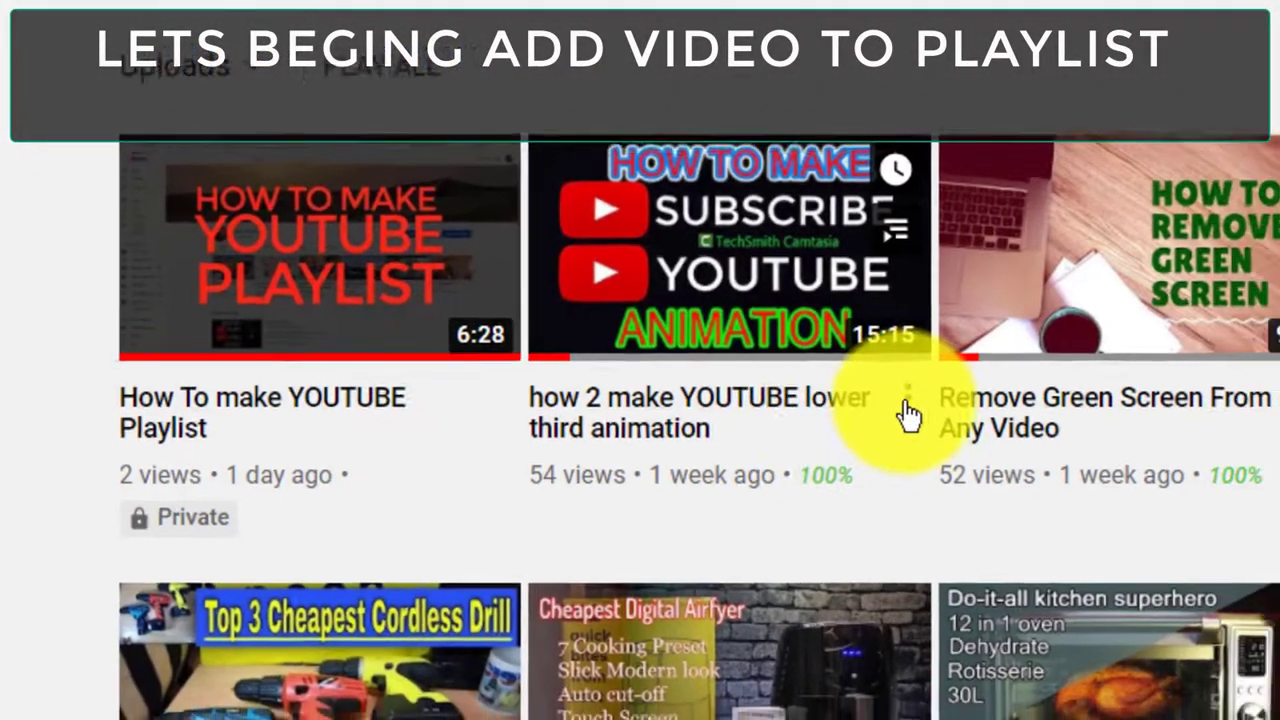
click(973, 403)
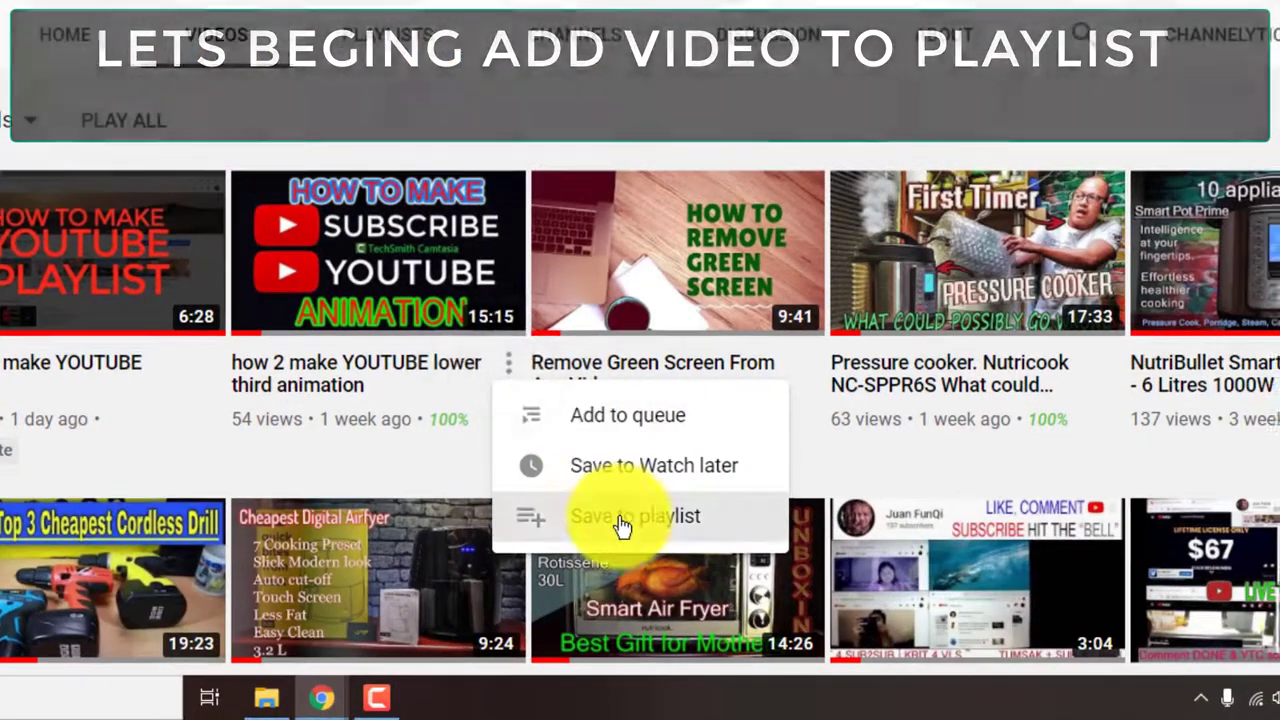
click(622, 517)
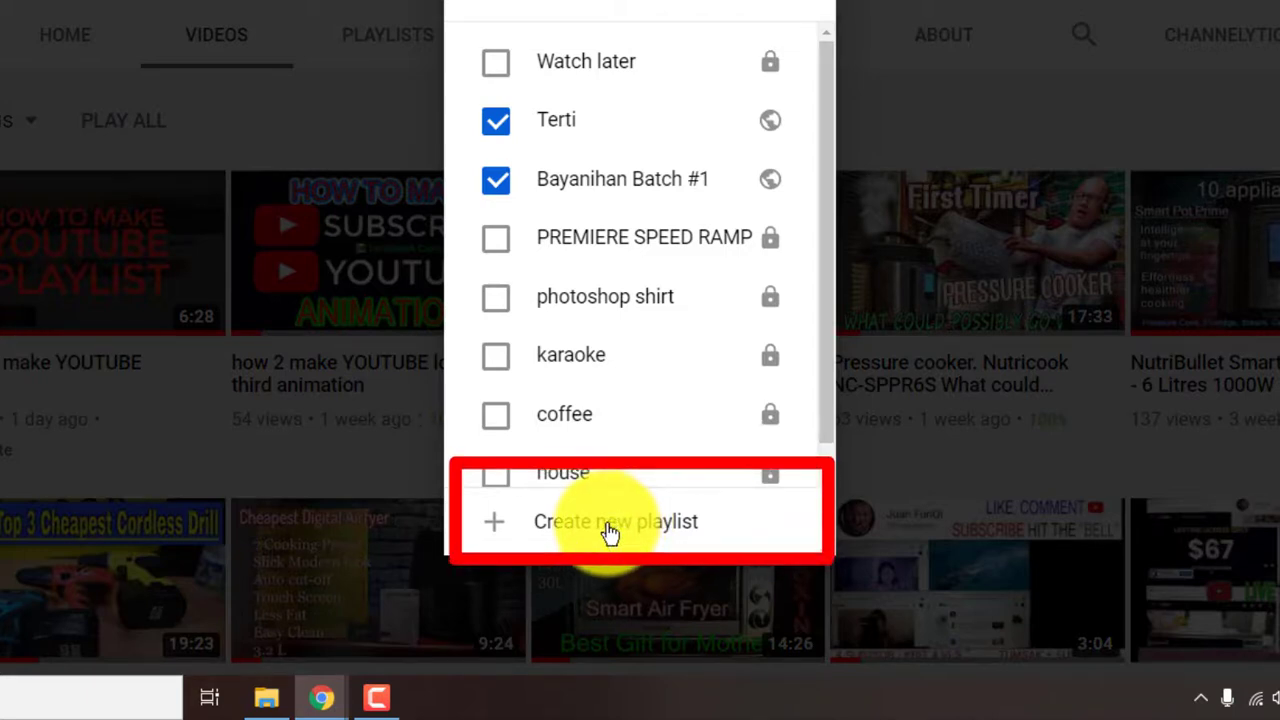
click(610, 524)
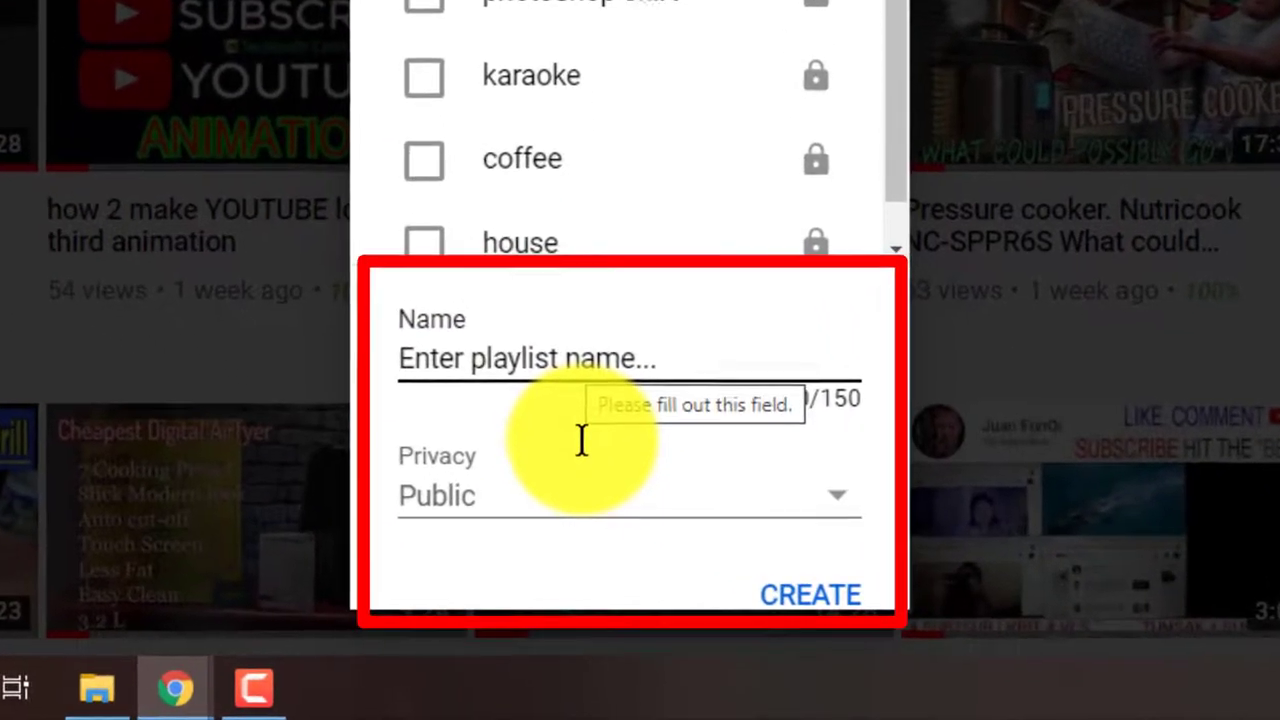
text(AAA)
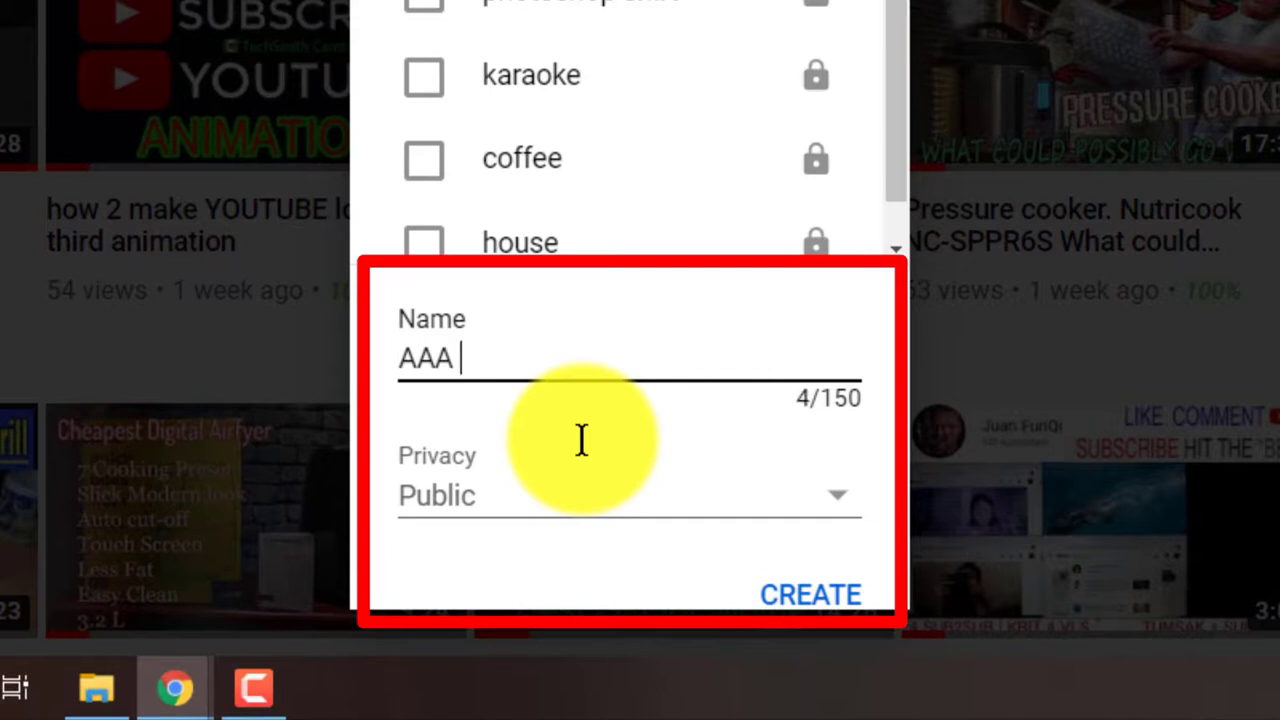
text( Sam)
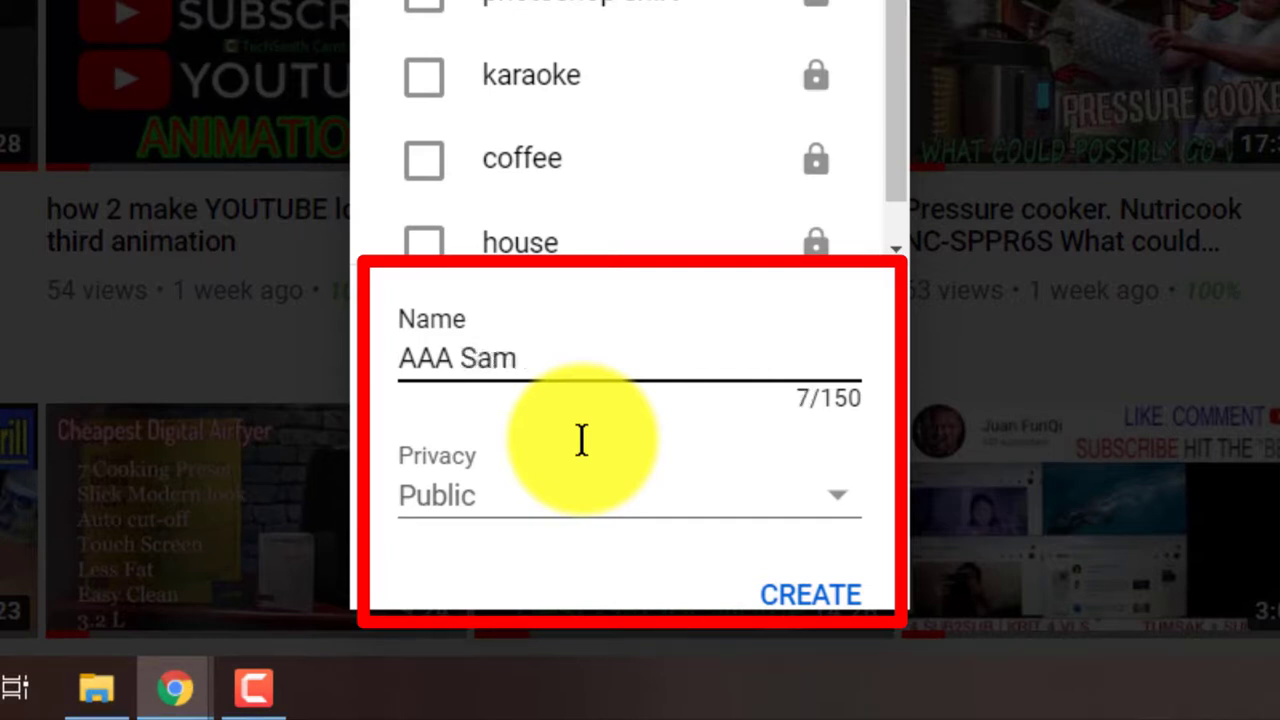
text(ple)
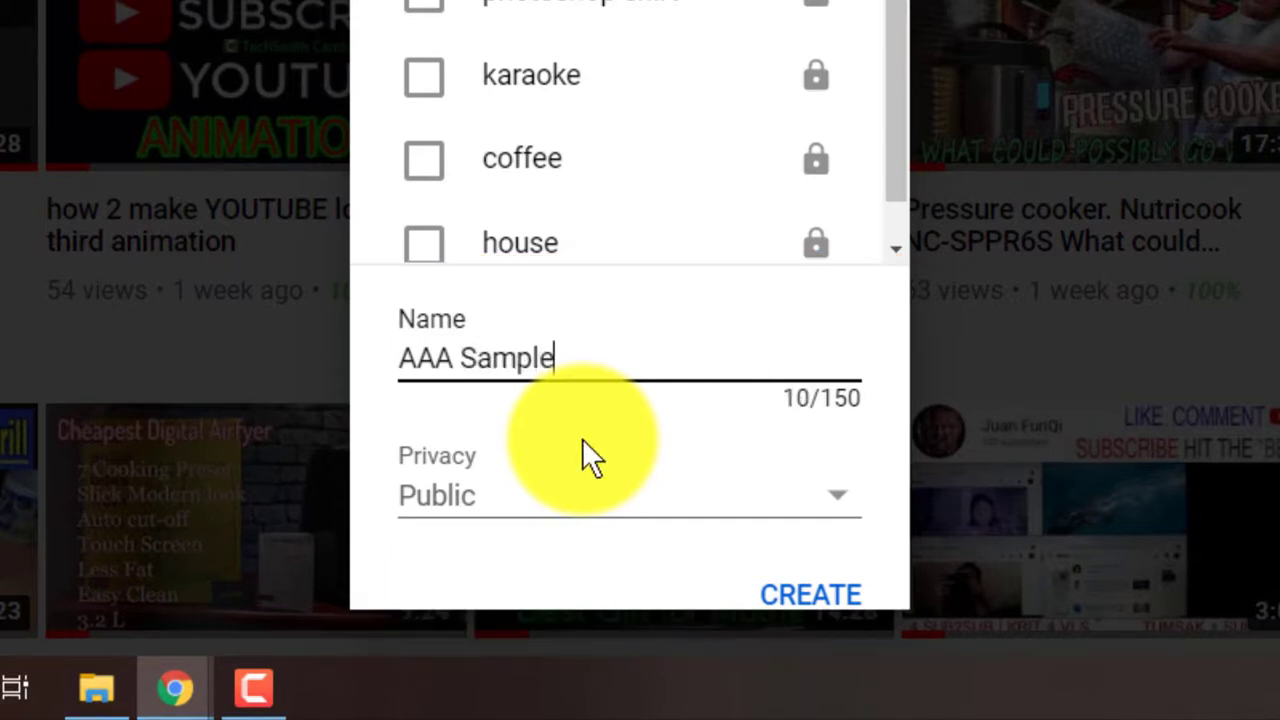
Review the privacy options for the new playlist, choose Public and create the playlist
click(591, 499)
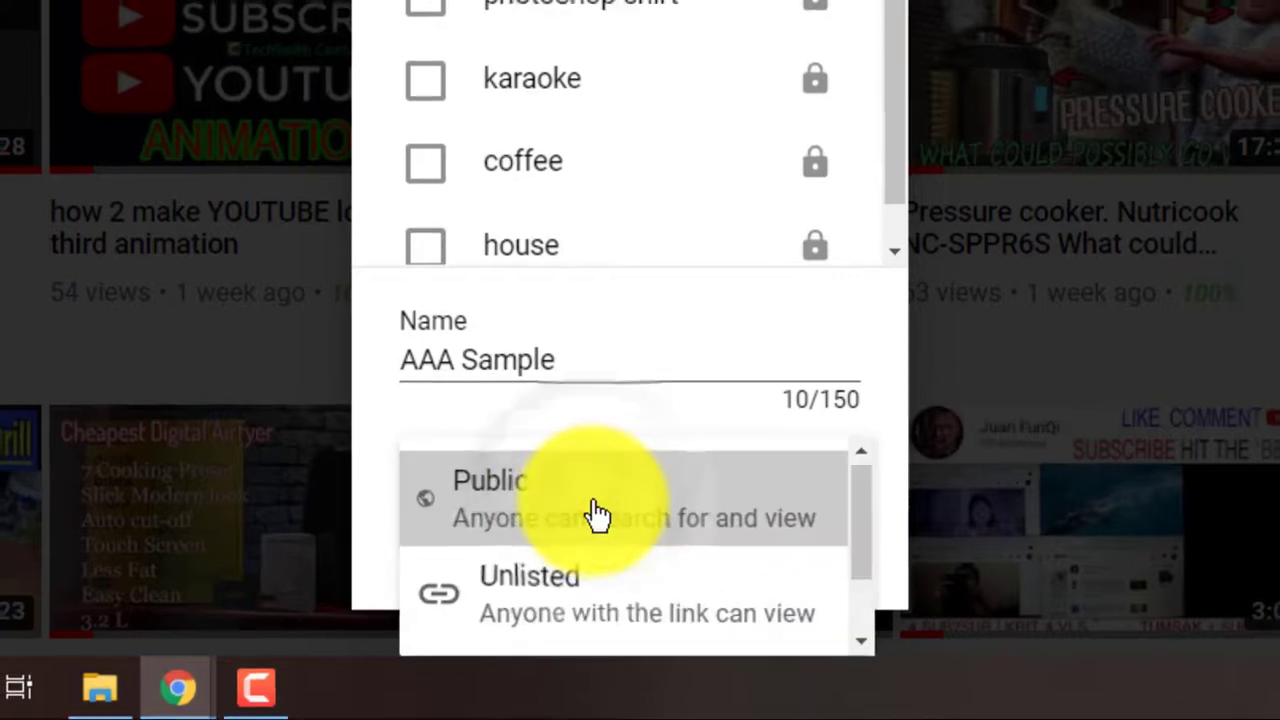
scroll(593, 502, down, 1)
scroll(594, 503, up, 1)
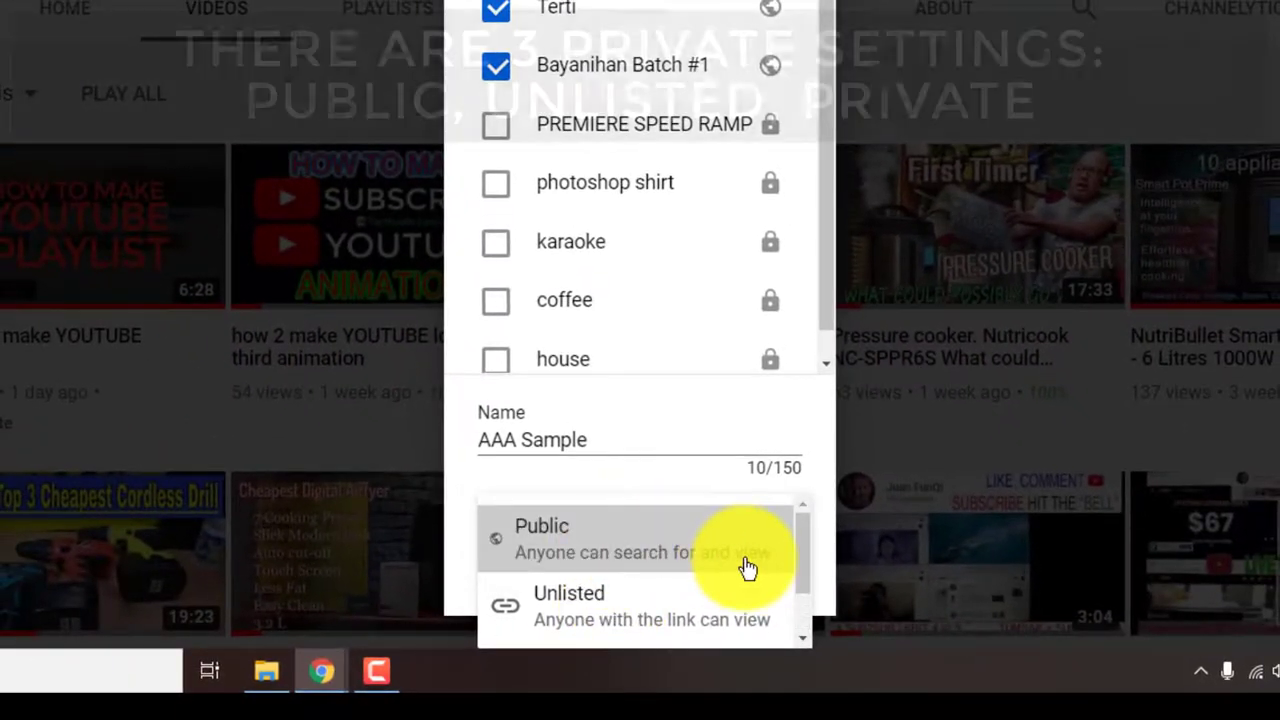
scroll(748, 568, down, 1)
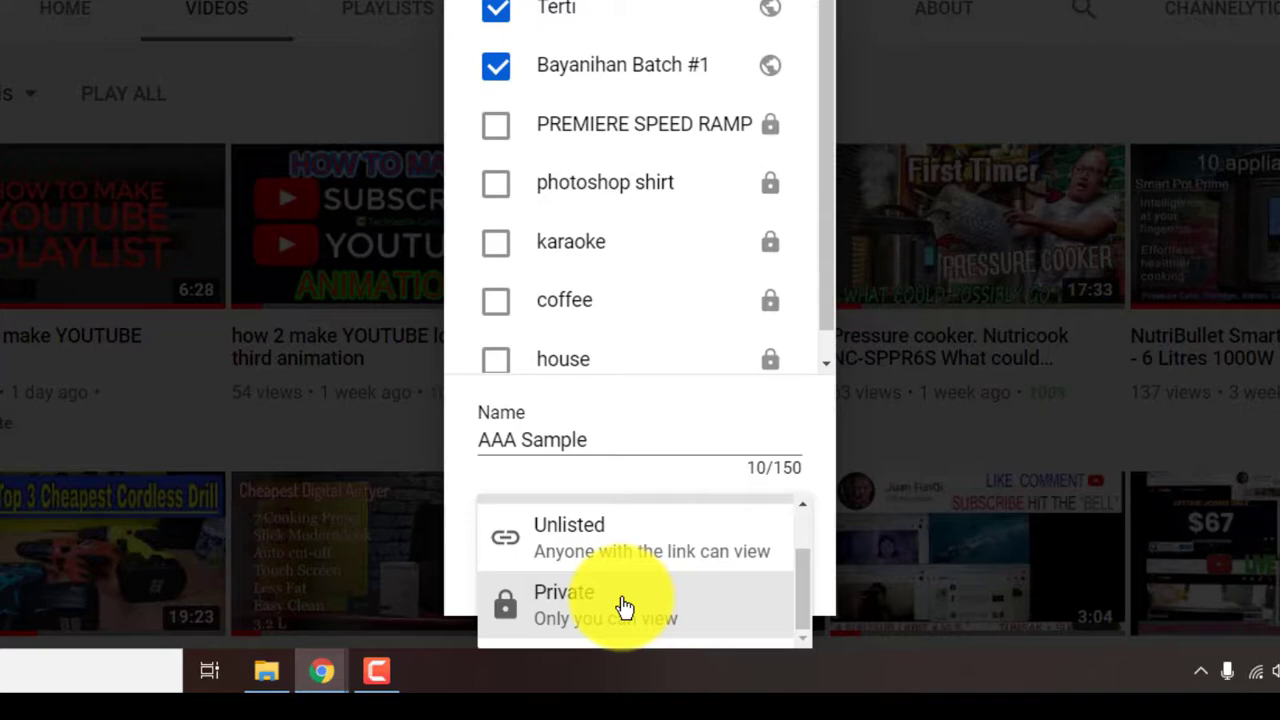
scroll(620, 607, up, 1)
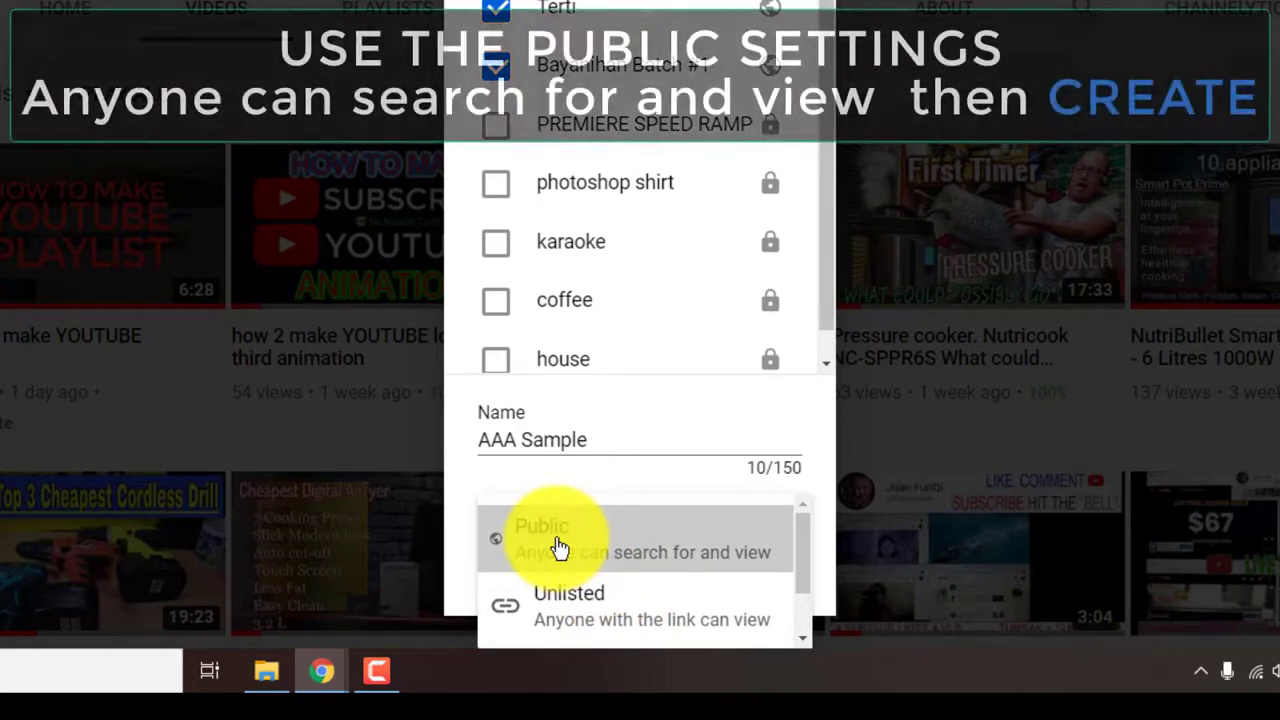
click(558, 548)
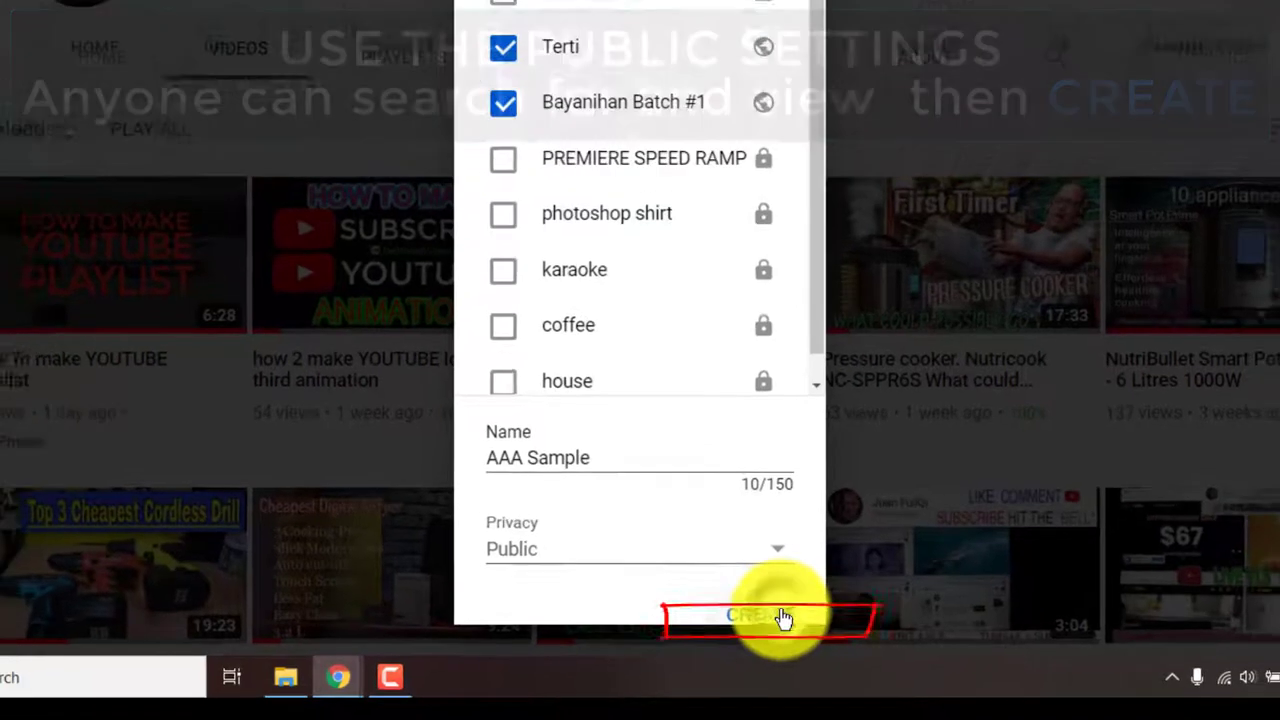
click(790, 607)
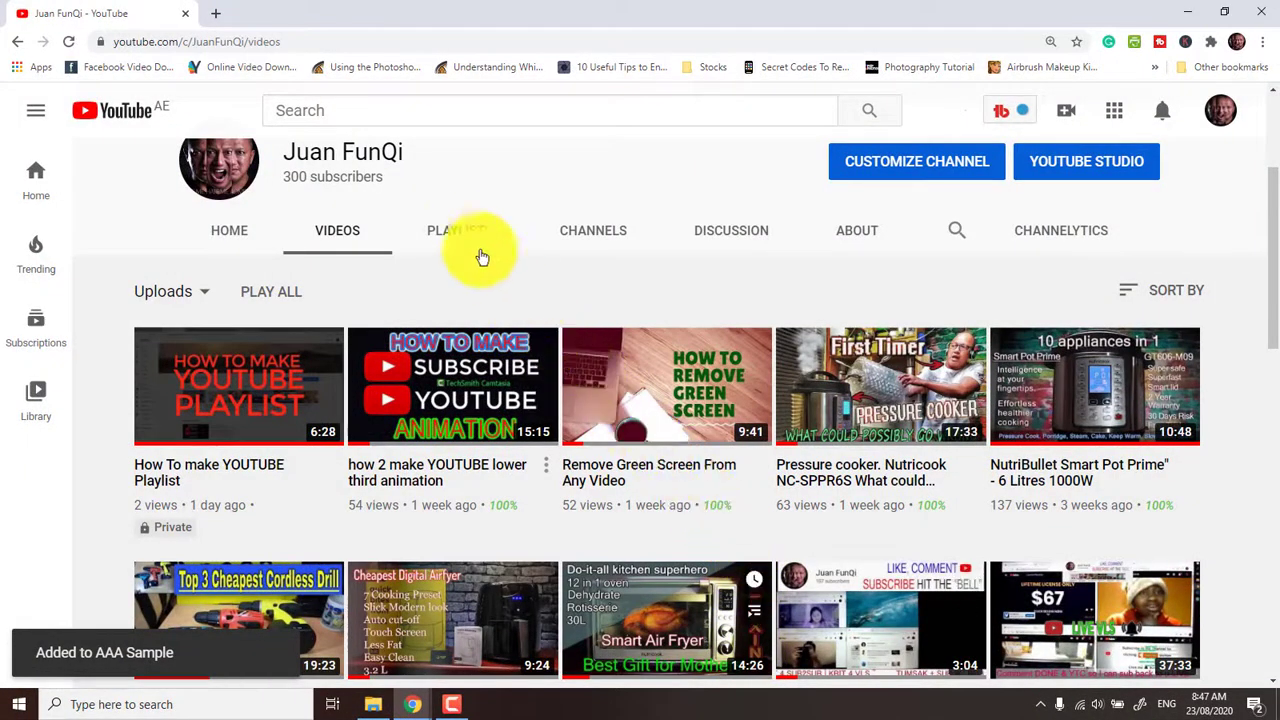
Open the full AAA Sample playlist from the channel's created playlists
click(463, 237)
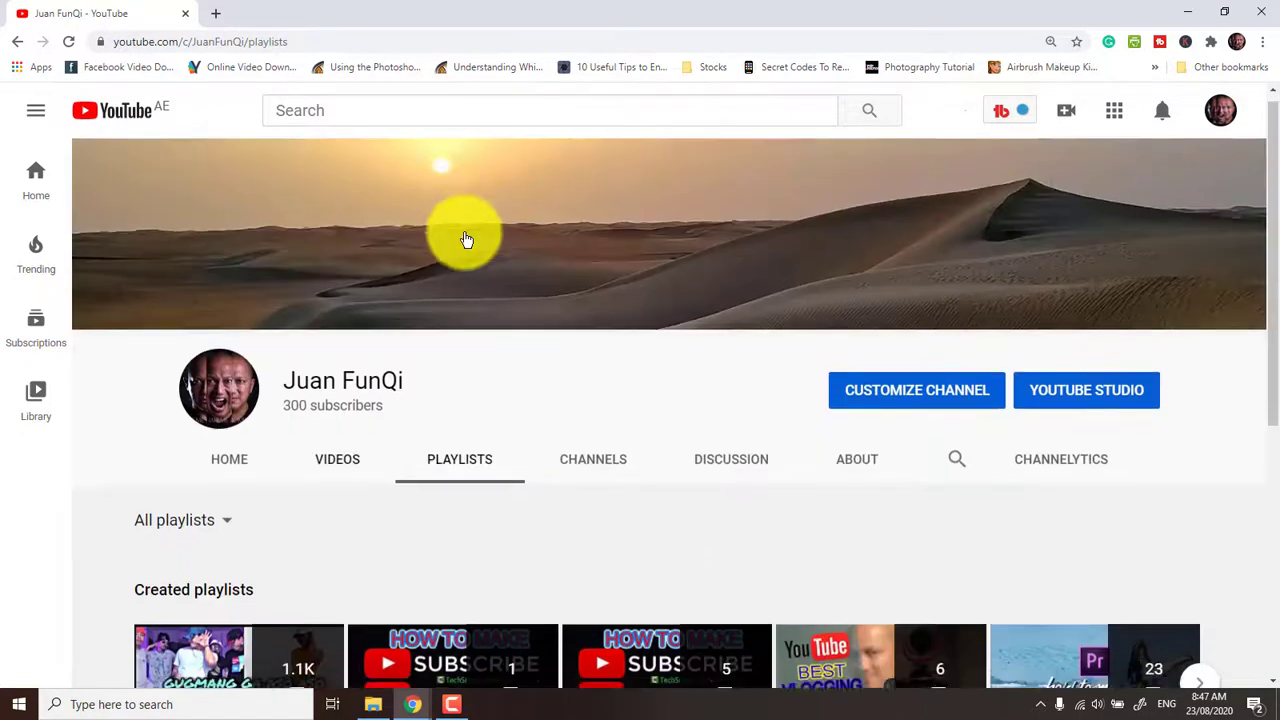
scroll(464, 240, down, 2)
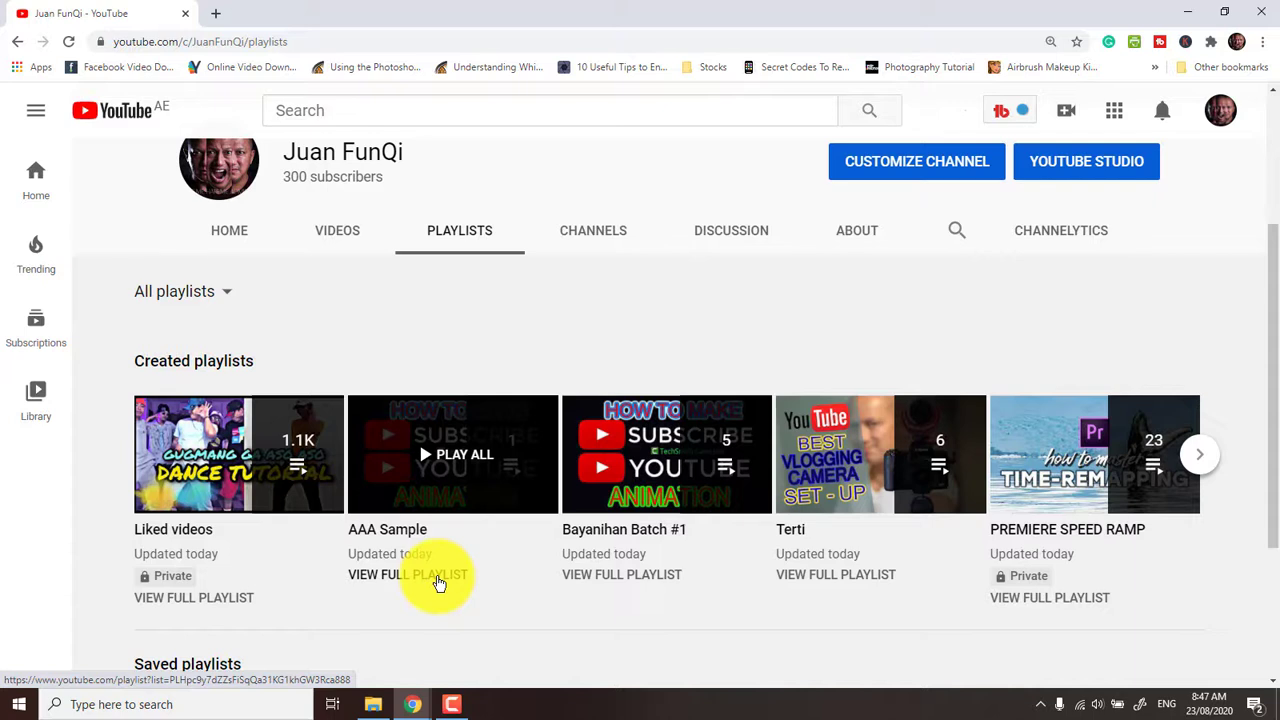
click(437, 580)
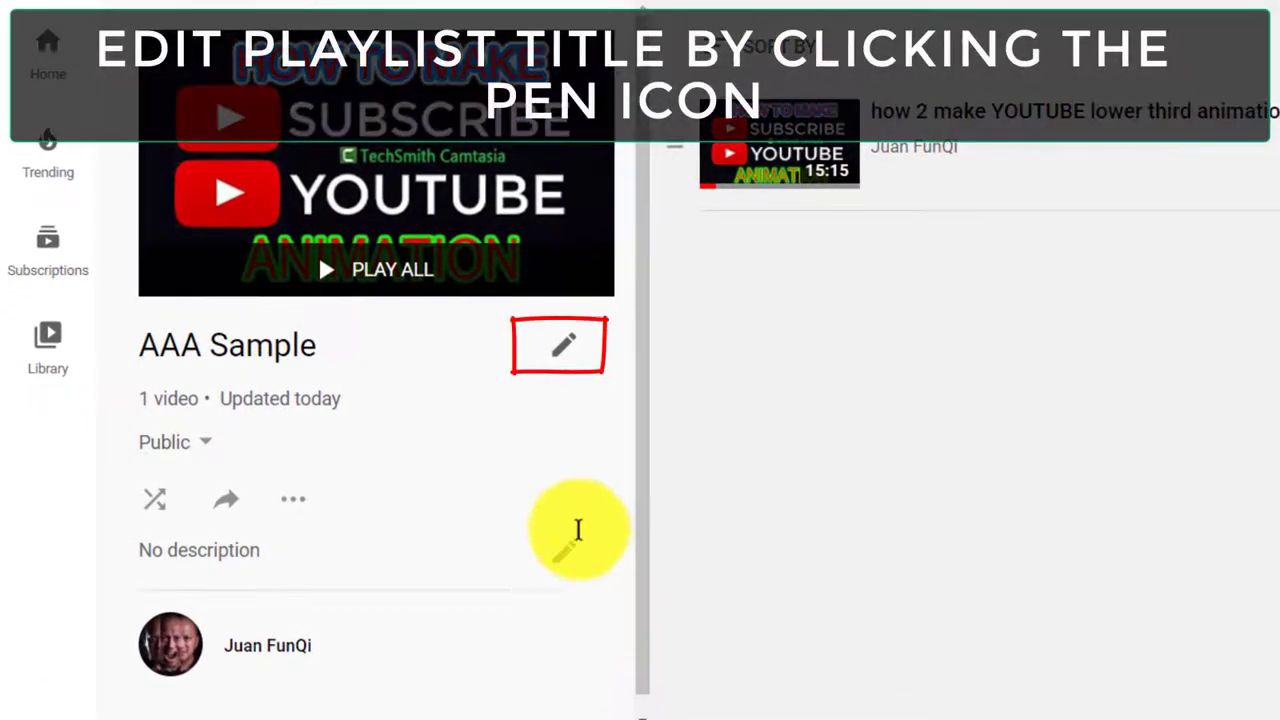
Open the playlist's title for editing, save it as AAA Sample, and view the playlist's privacy options
click(566, 351)
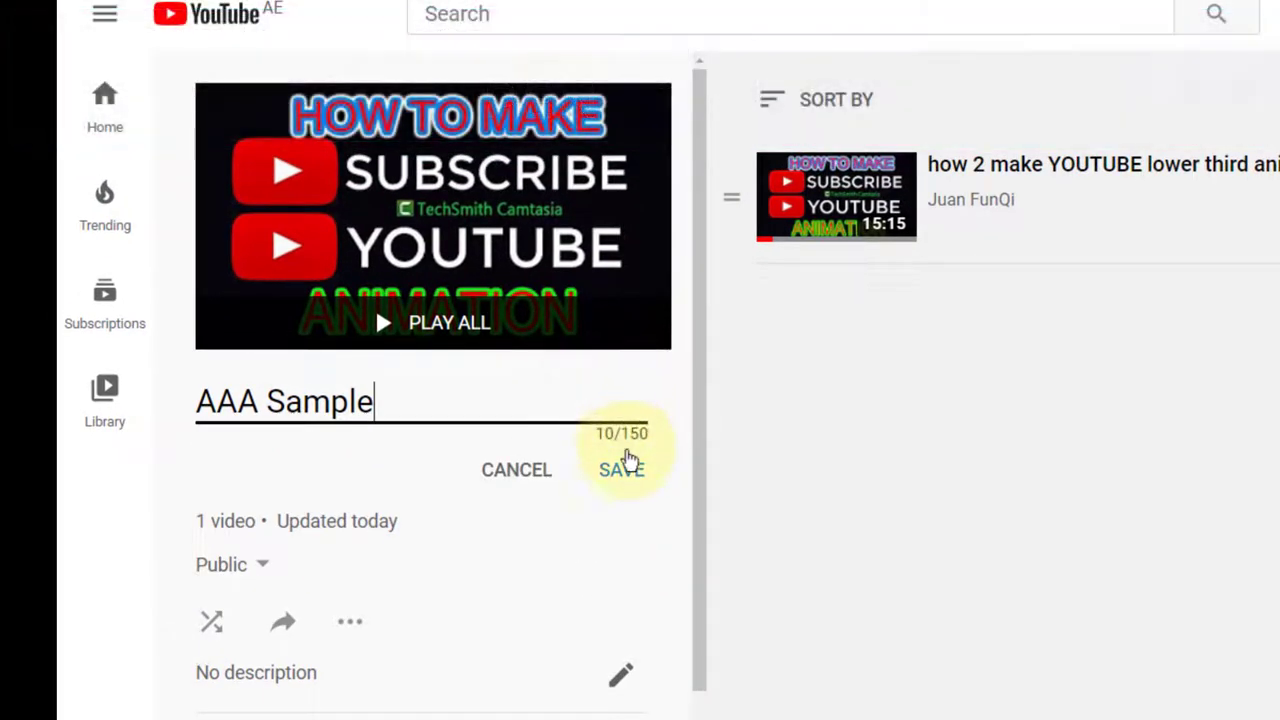
click(627, 479)
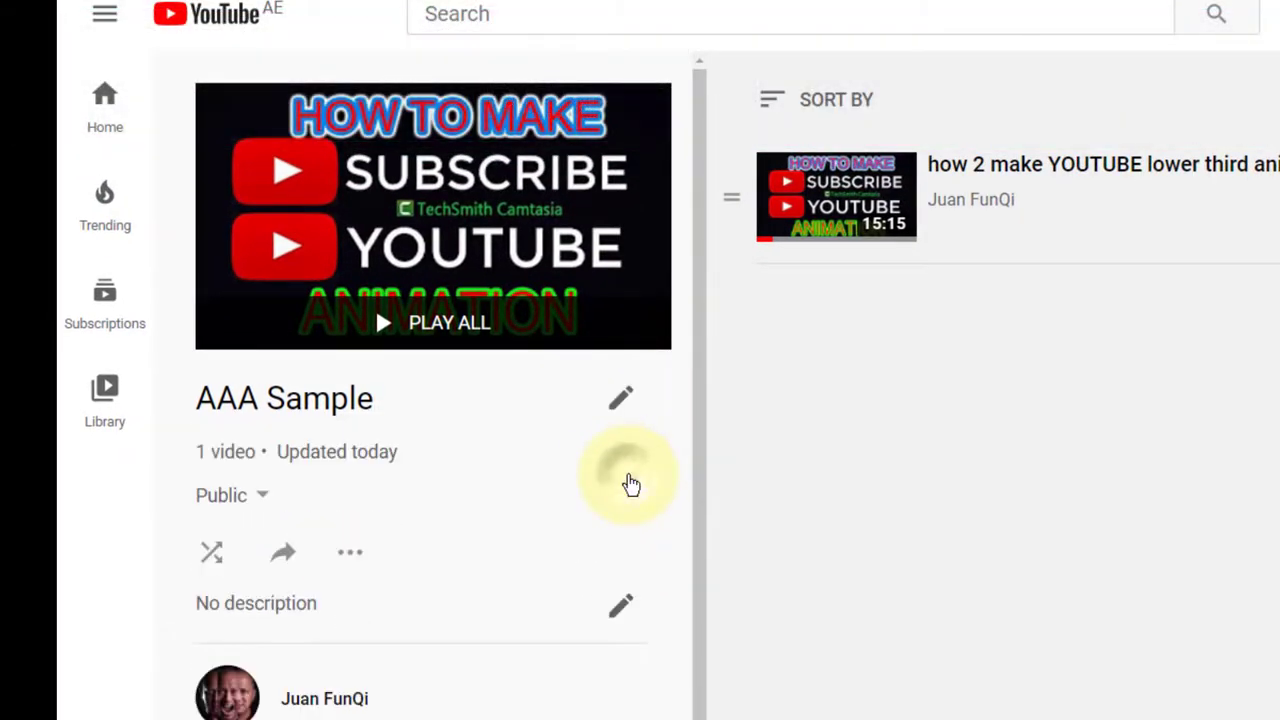
click(262, 500)
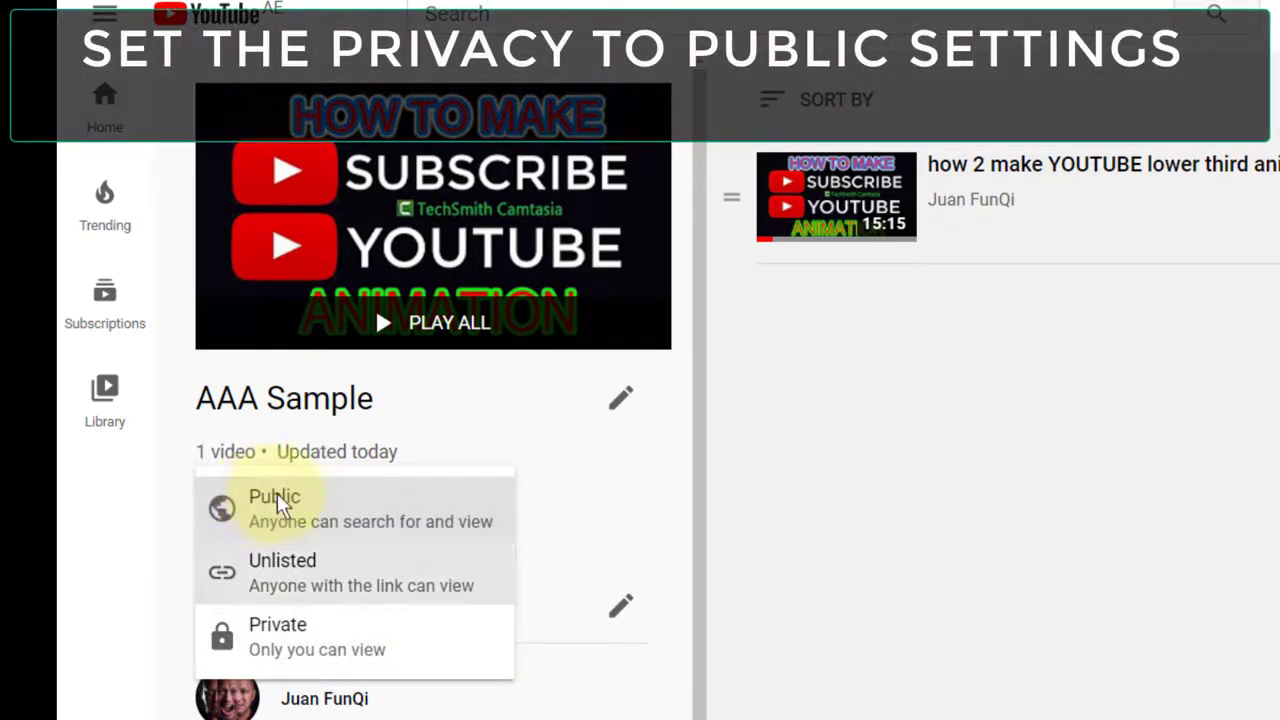
click(572, 492)
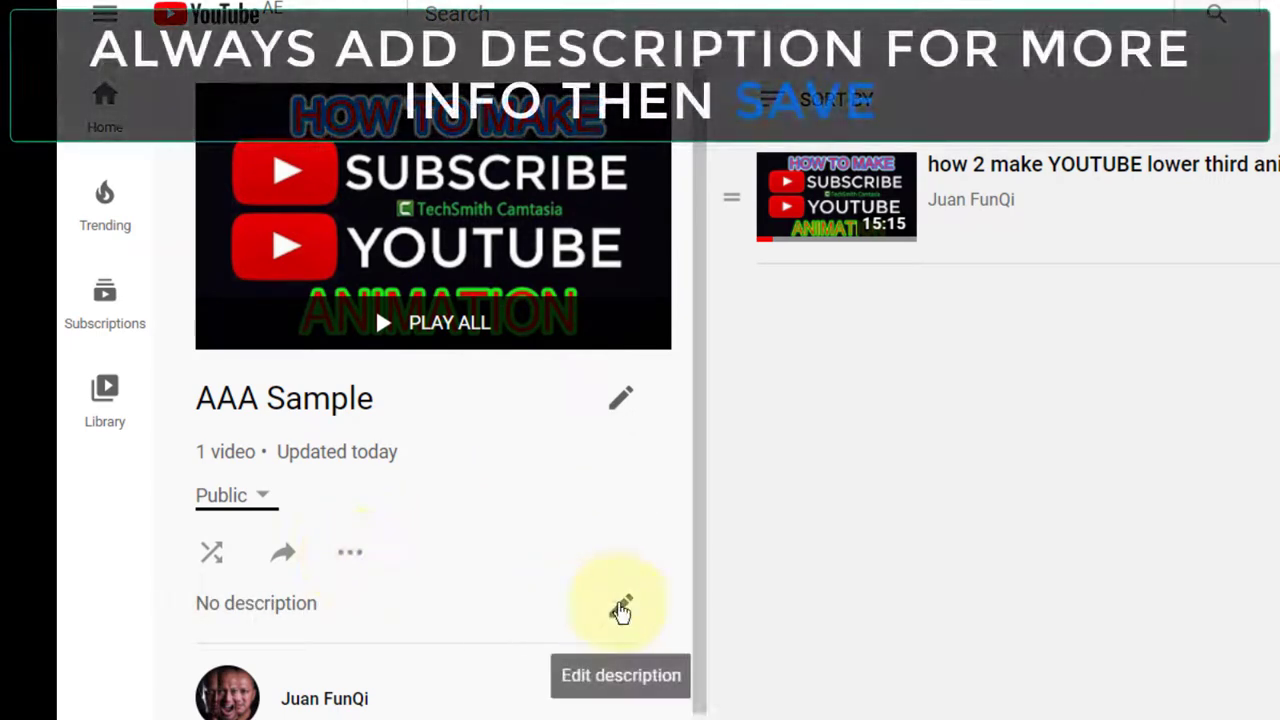
Set the playlist's description to "Tutorials" and save it
click(620, 605)
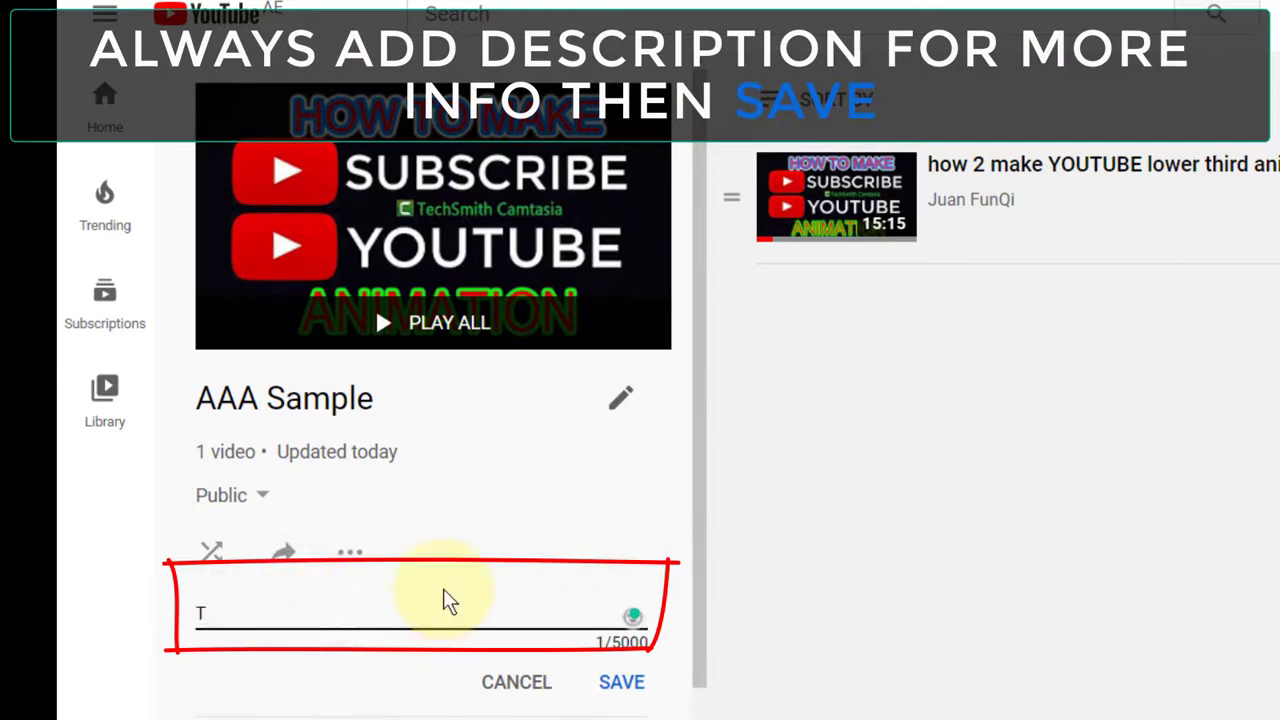
text(Tutorials)
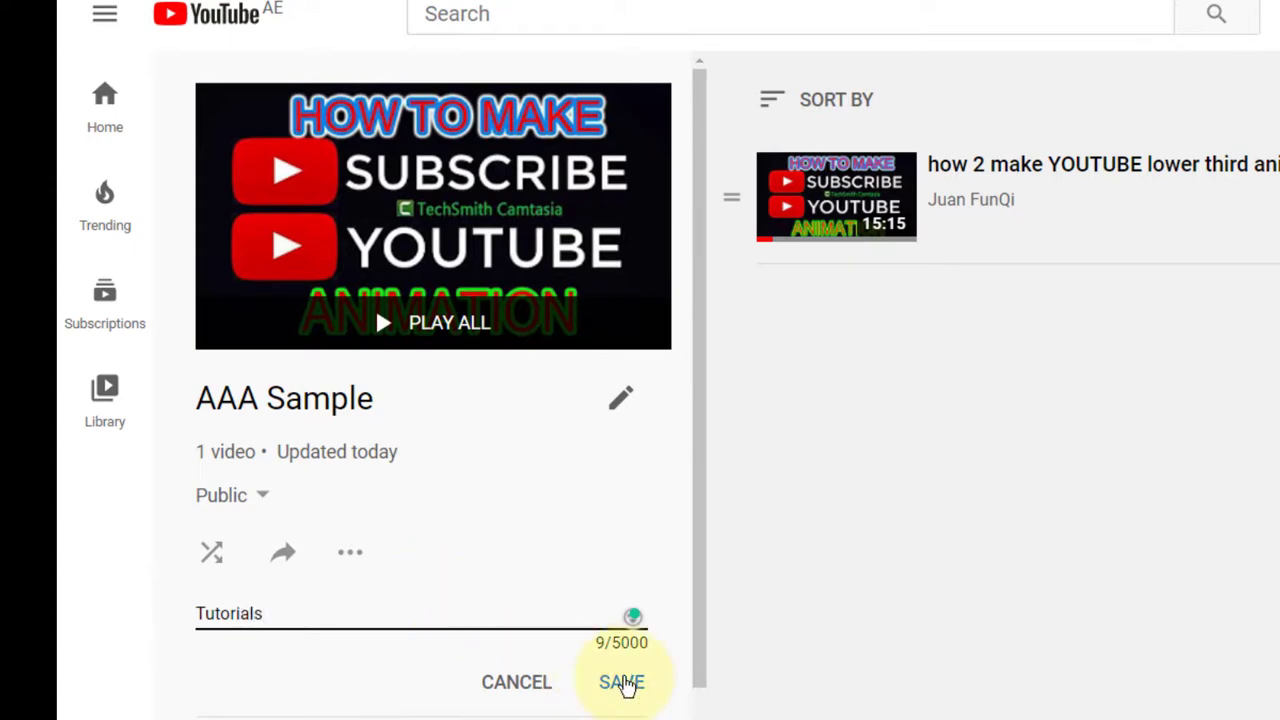
click(622, 682)
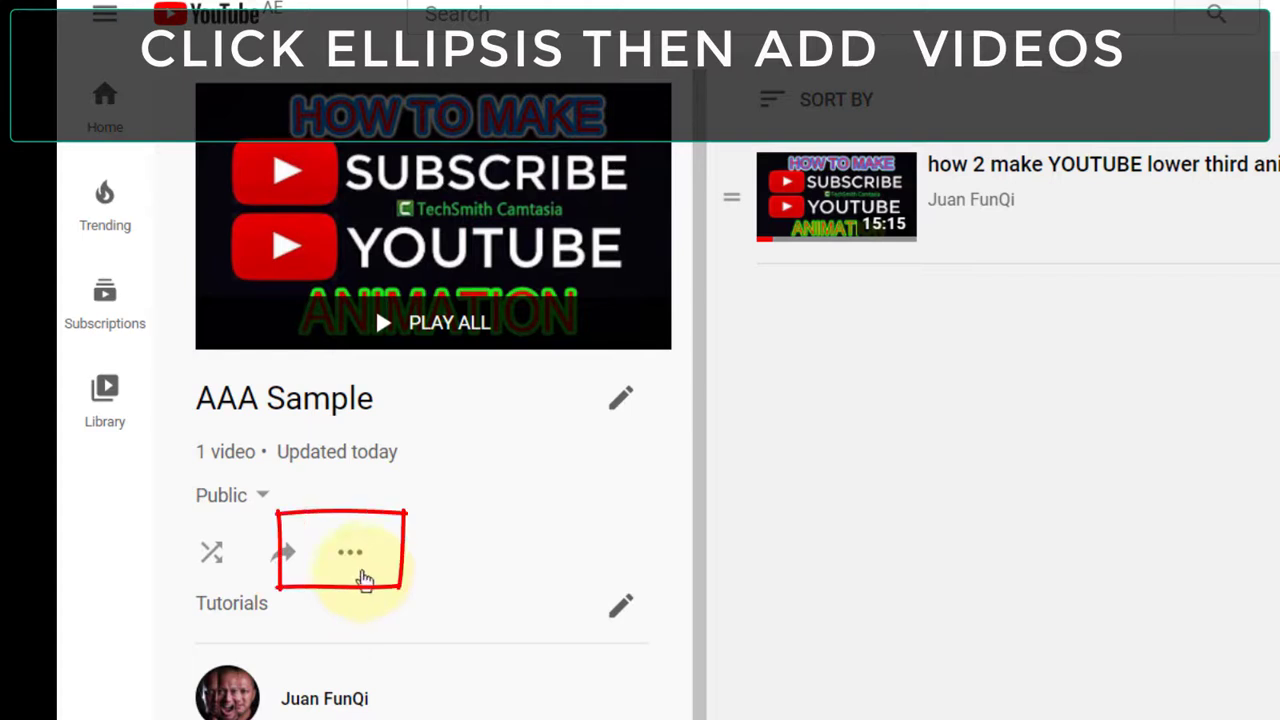
Start adding videos to the AAA Sample playlist, view the search and URL sources, and show the channel's own YouTube videos
click(350, 557)
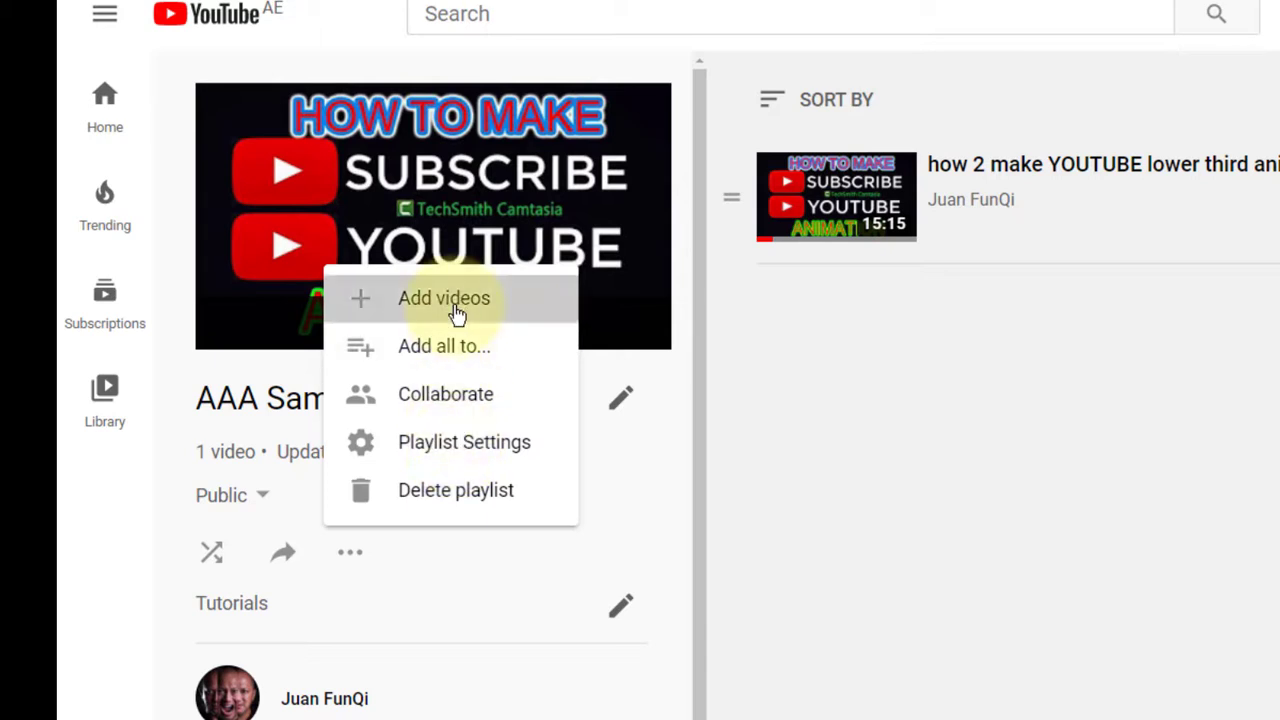
click(422, 312)
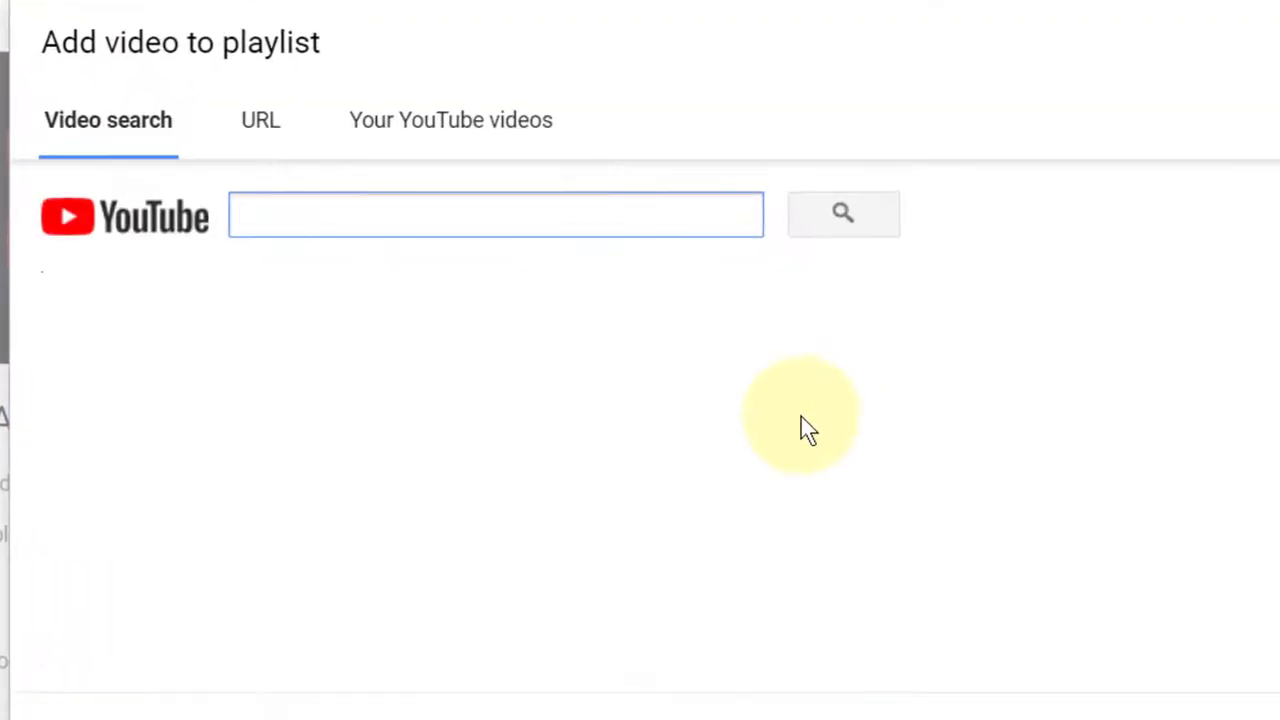
click(137, 123)
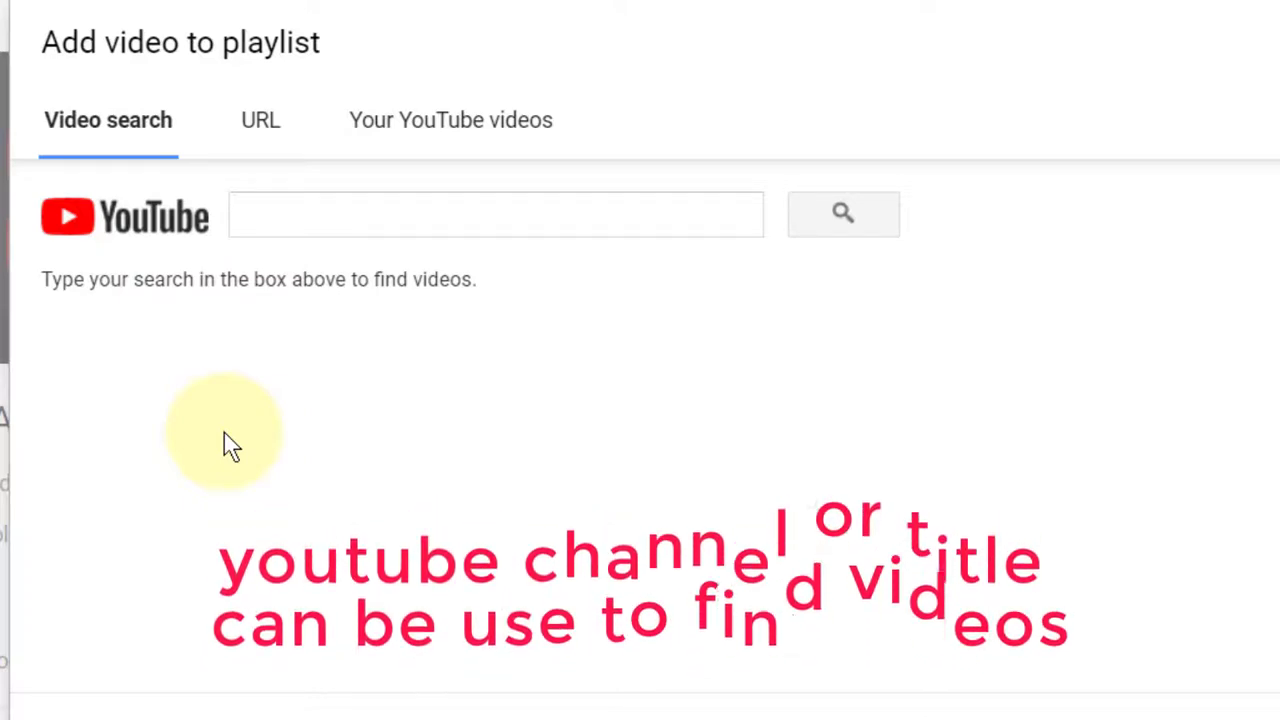
click(262, 125)
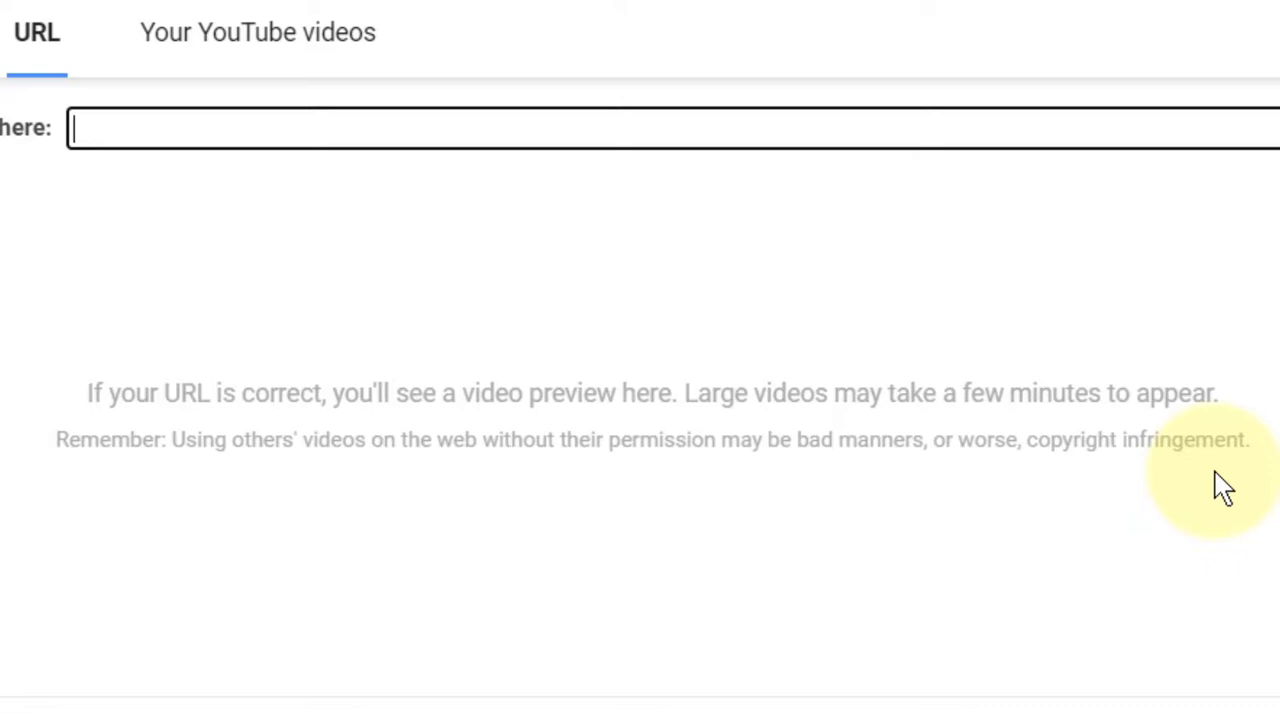
click(230, 40)
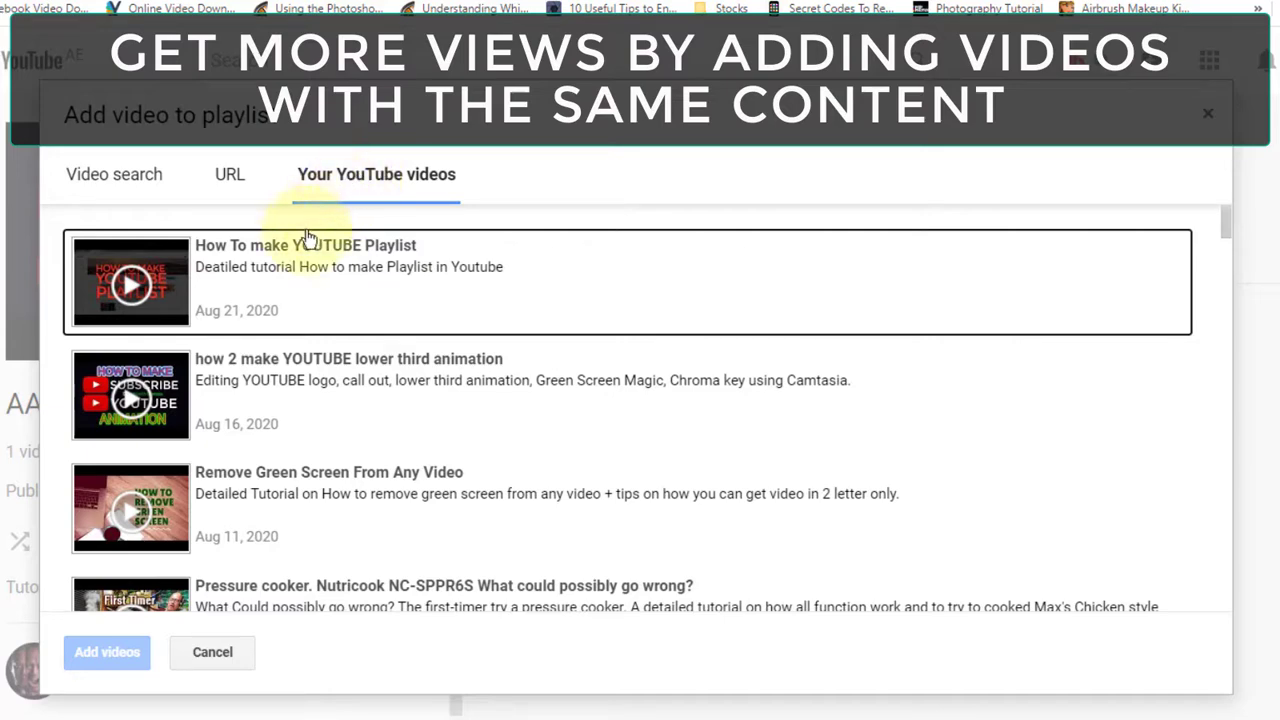
Select "how 2 make YOUTUBE lower third animation" and "Remove Green Screen From Any Video" among the channel's videos
scroll(225, 335, down, 6)
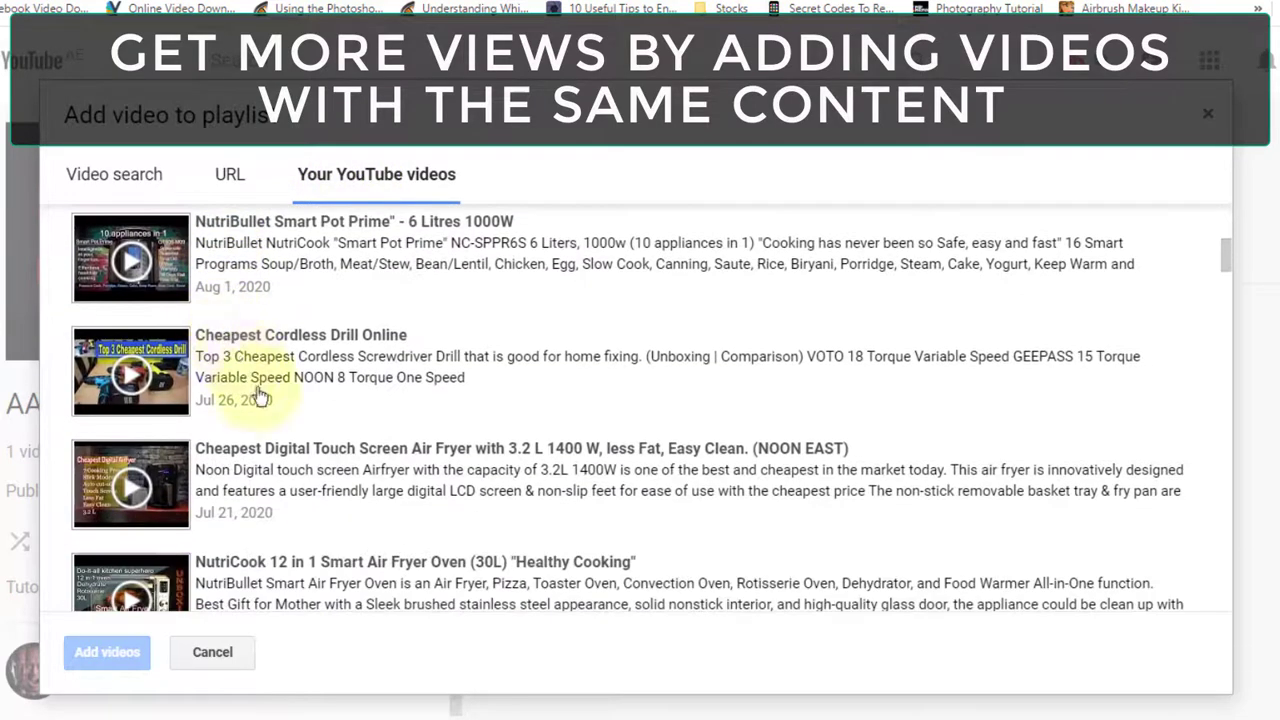
scroll(268, 413, up, 6)
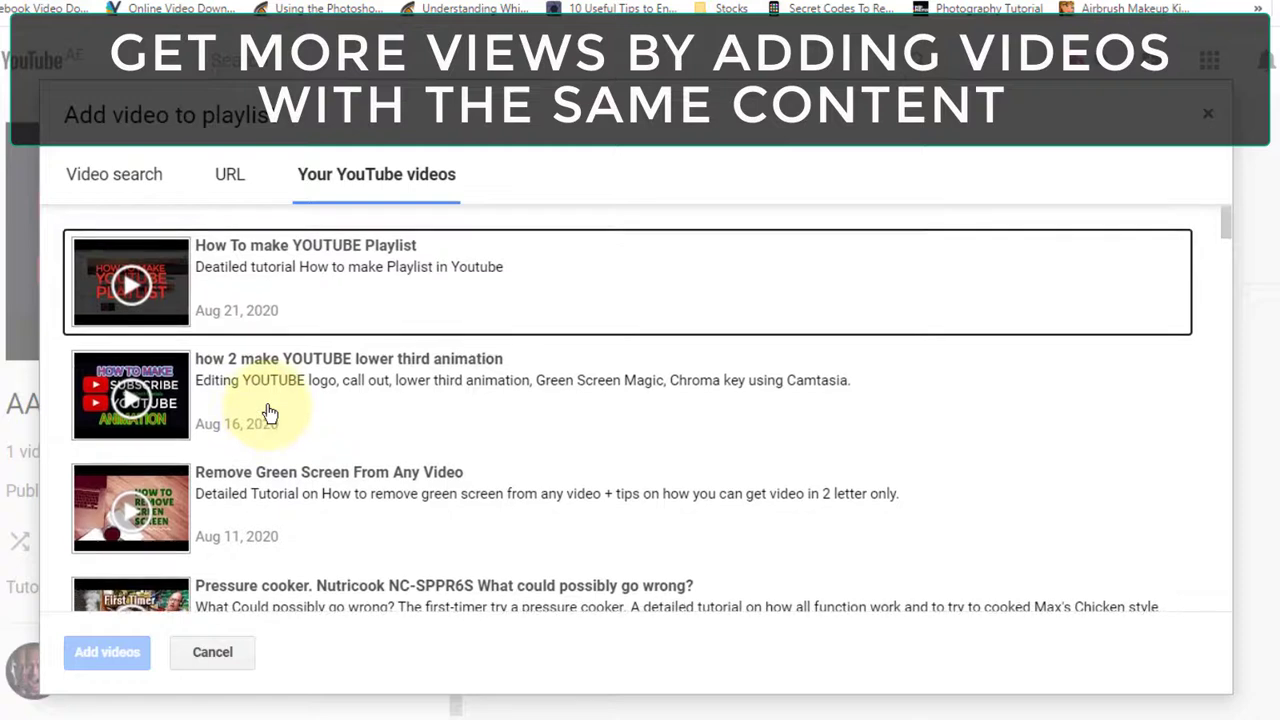
click(341, 389)
click(329, 491)
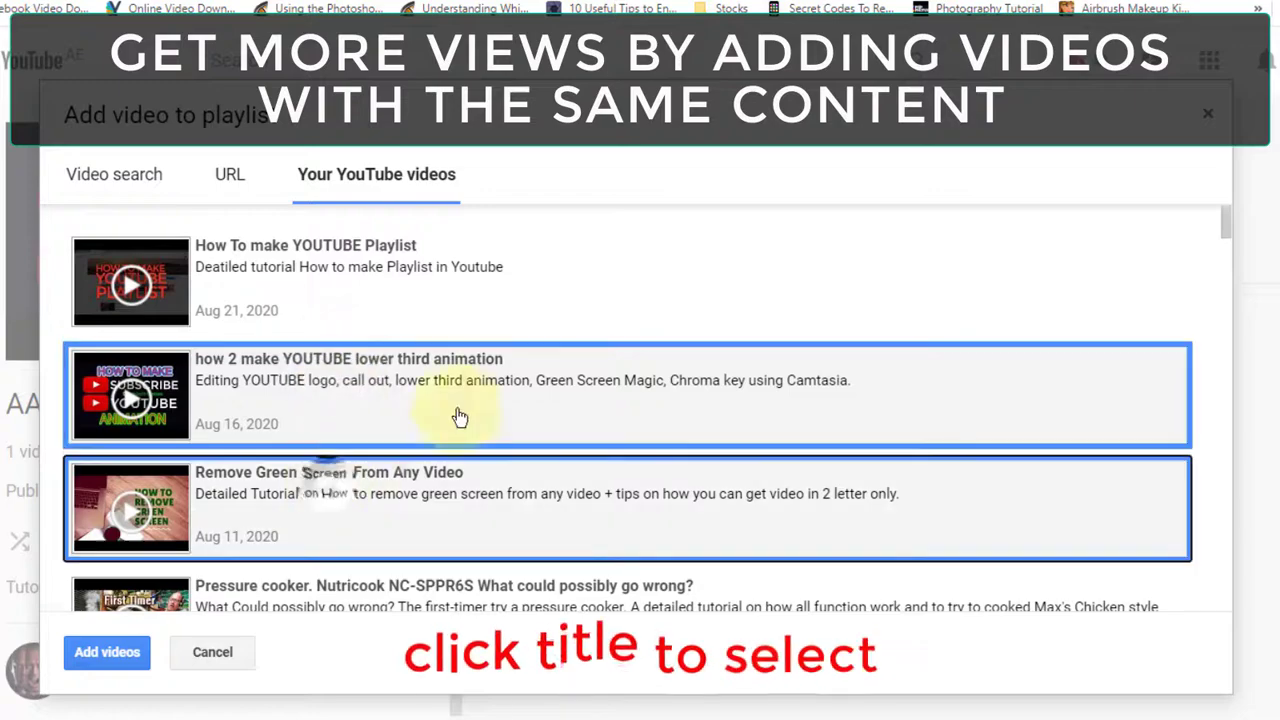
Also select "Best Editor CAMTASIA (office presentation | Youtuber )" and add the selected videos to the playlist
scroll(460, 417, down, 7)
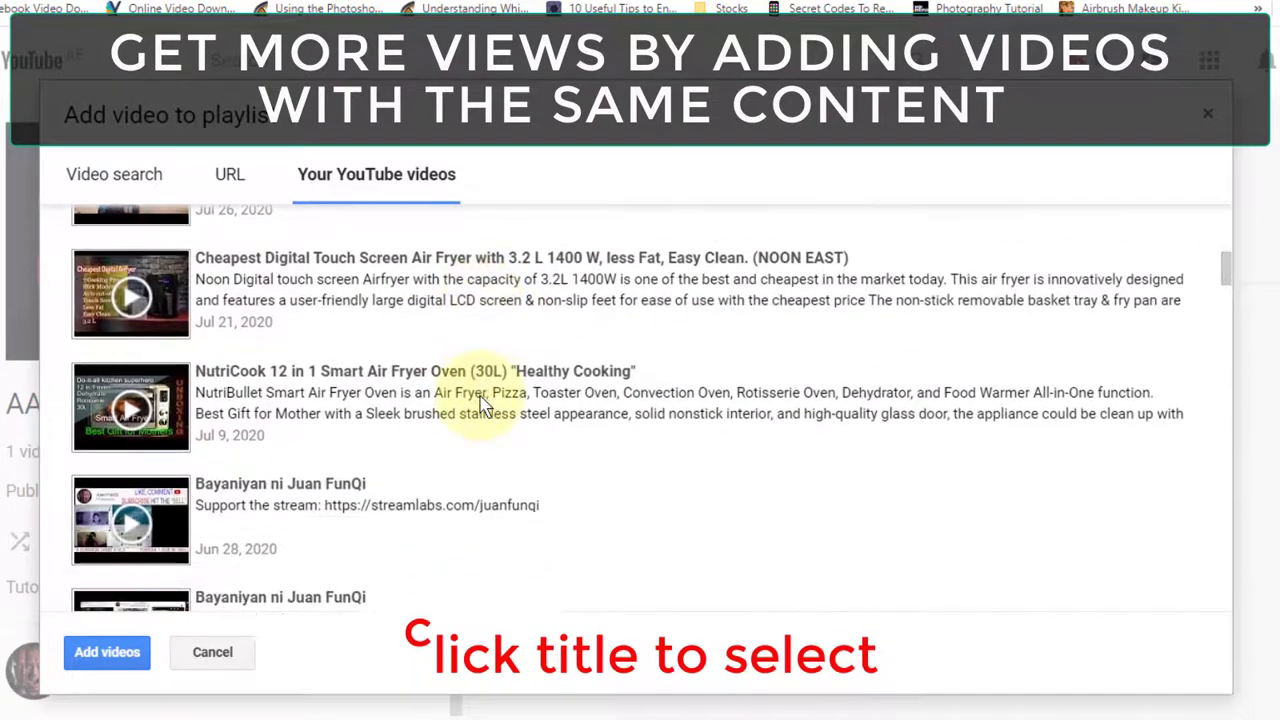
scroll(482, 405, down, 7)
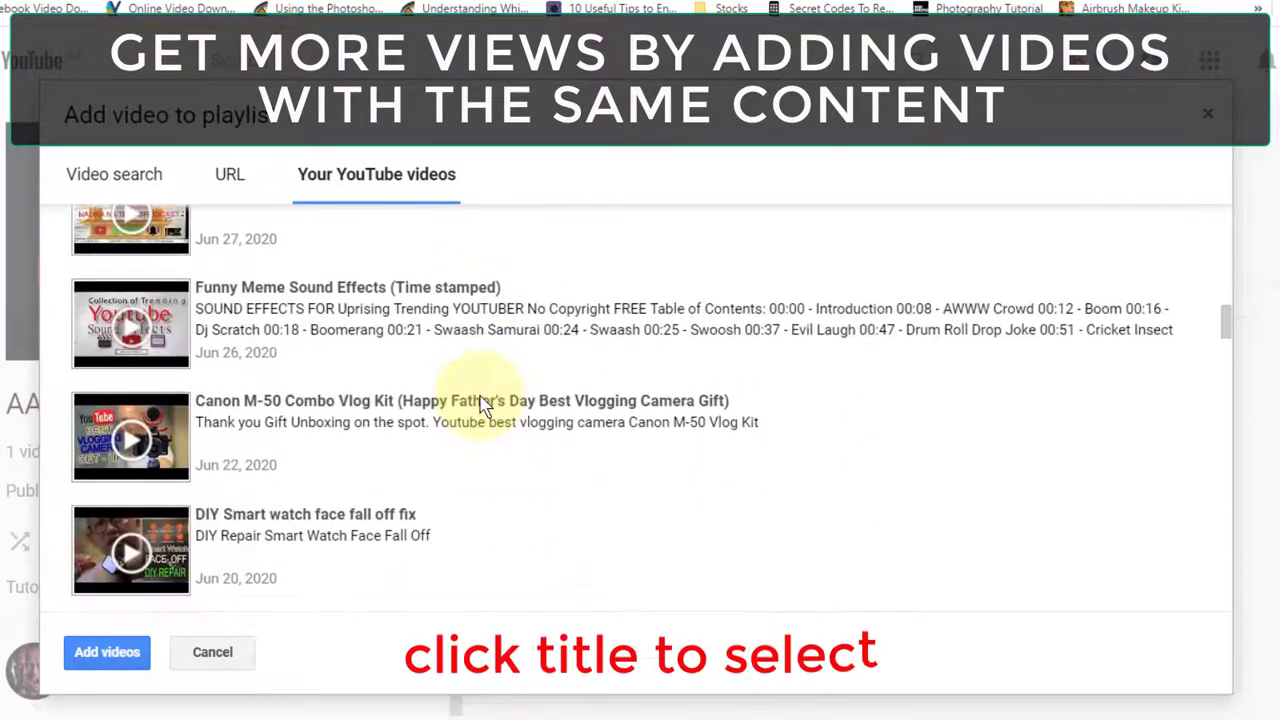
scroll(482, 405, down, 6)
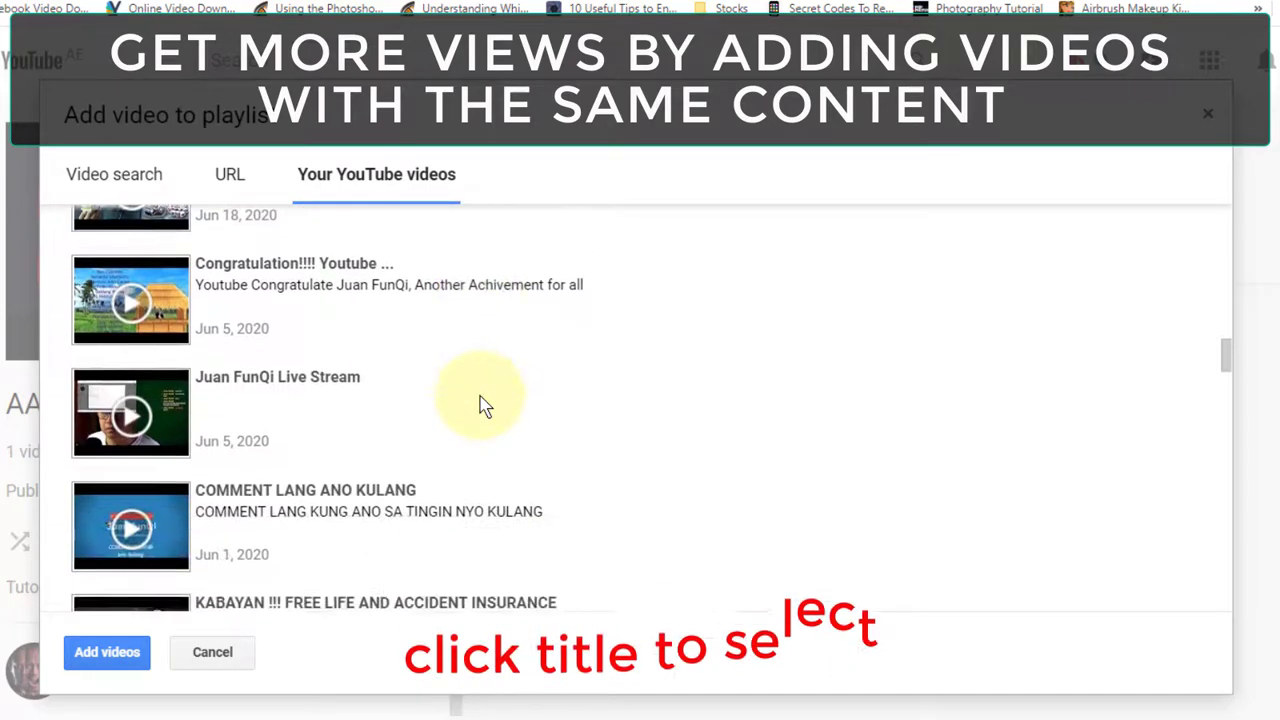
scroll(482, 405, down, 5)
scroll(482, 405, up, 1)
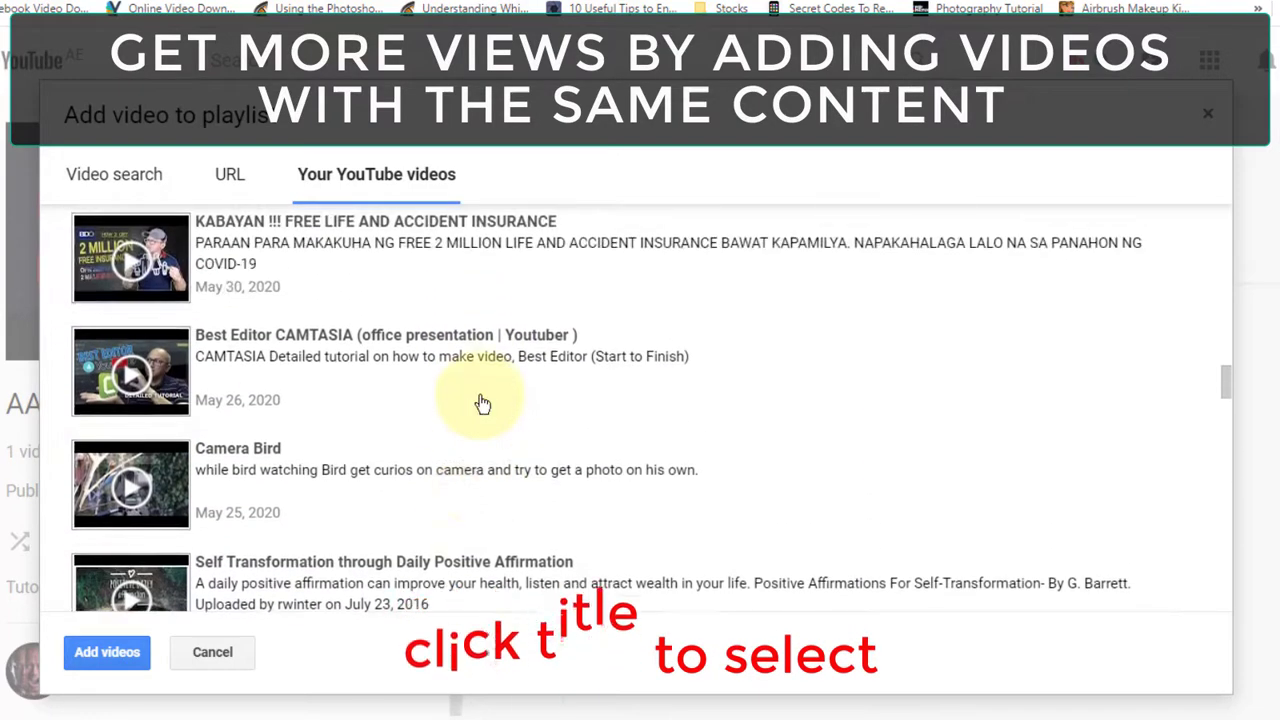
click(262, 372)
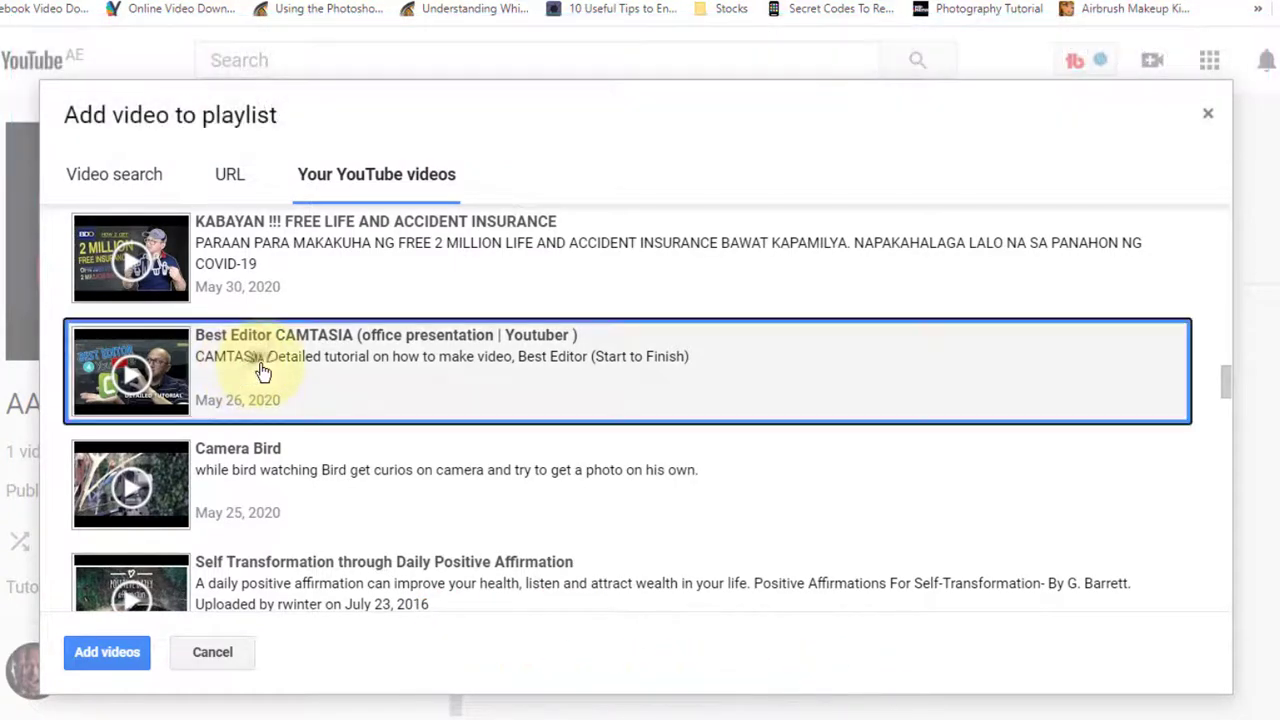
scroll(432, 430, up, 15)
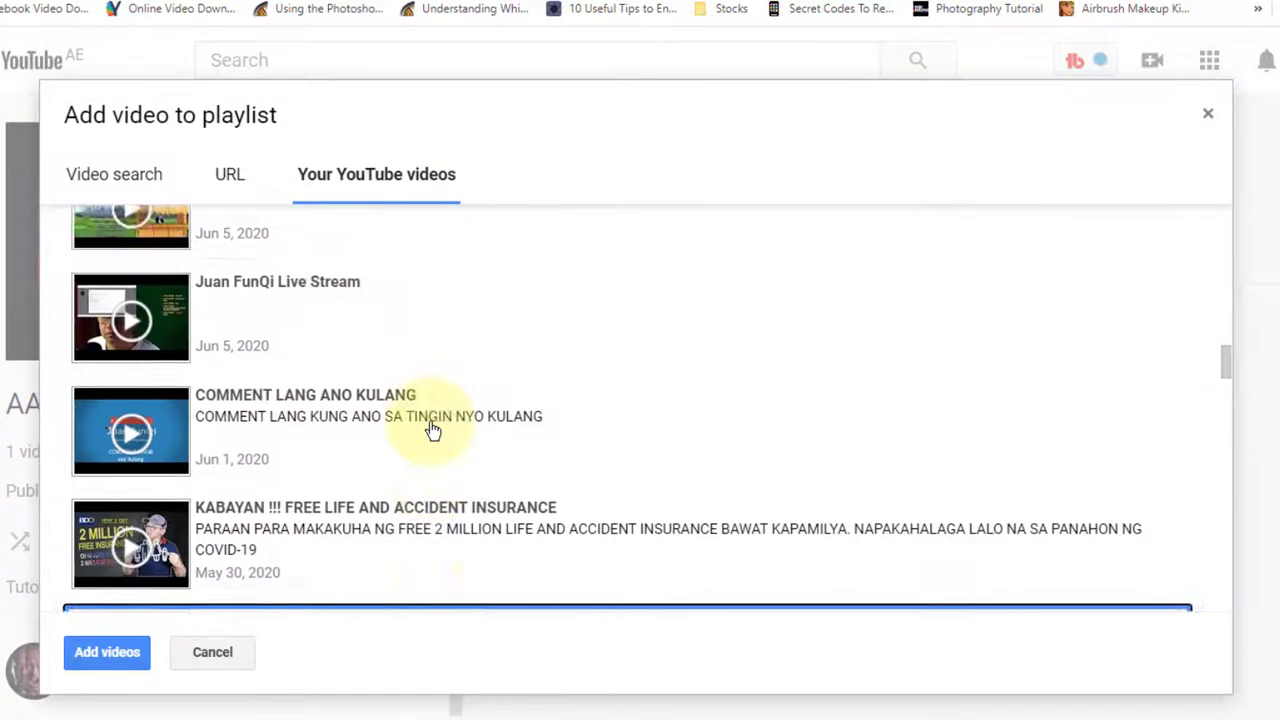
scroll(432, 430, up, 8)
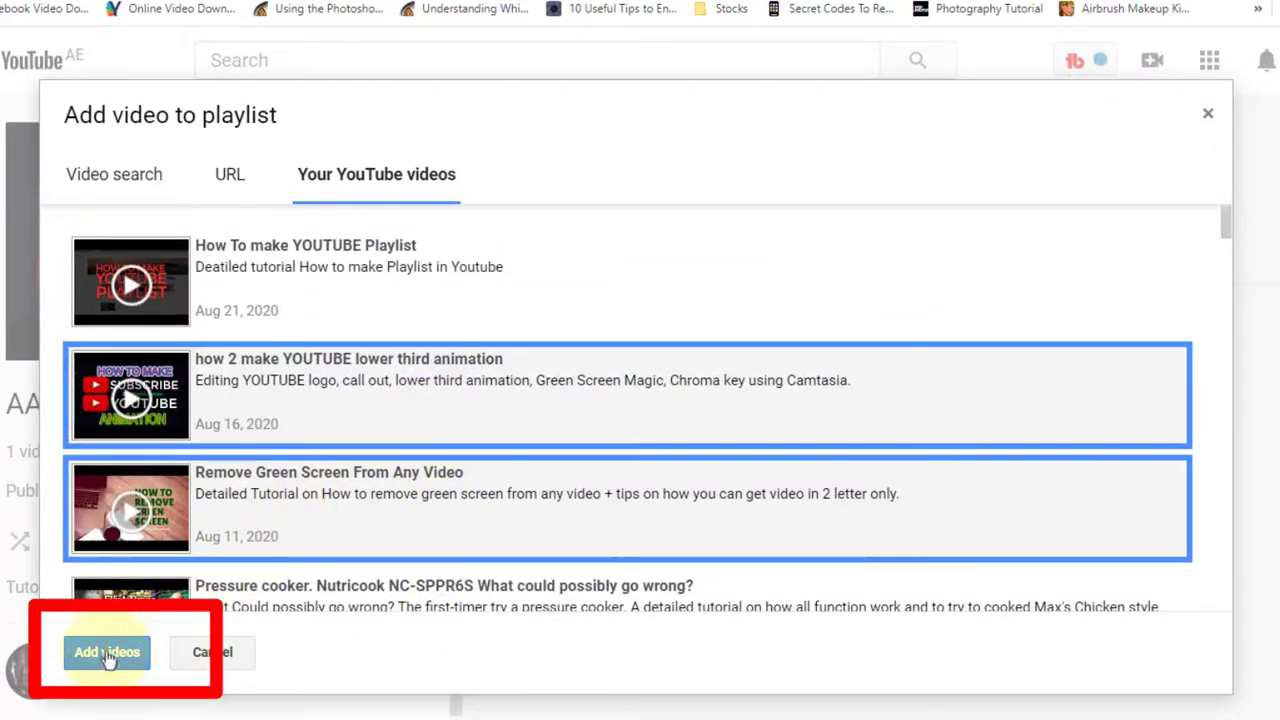
click(110, 660)
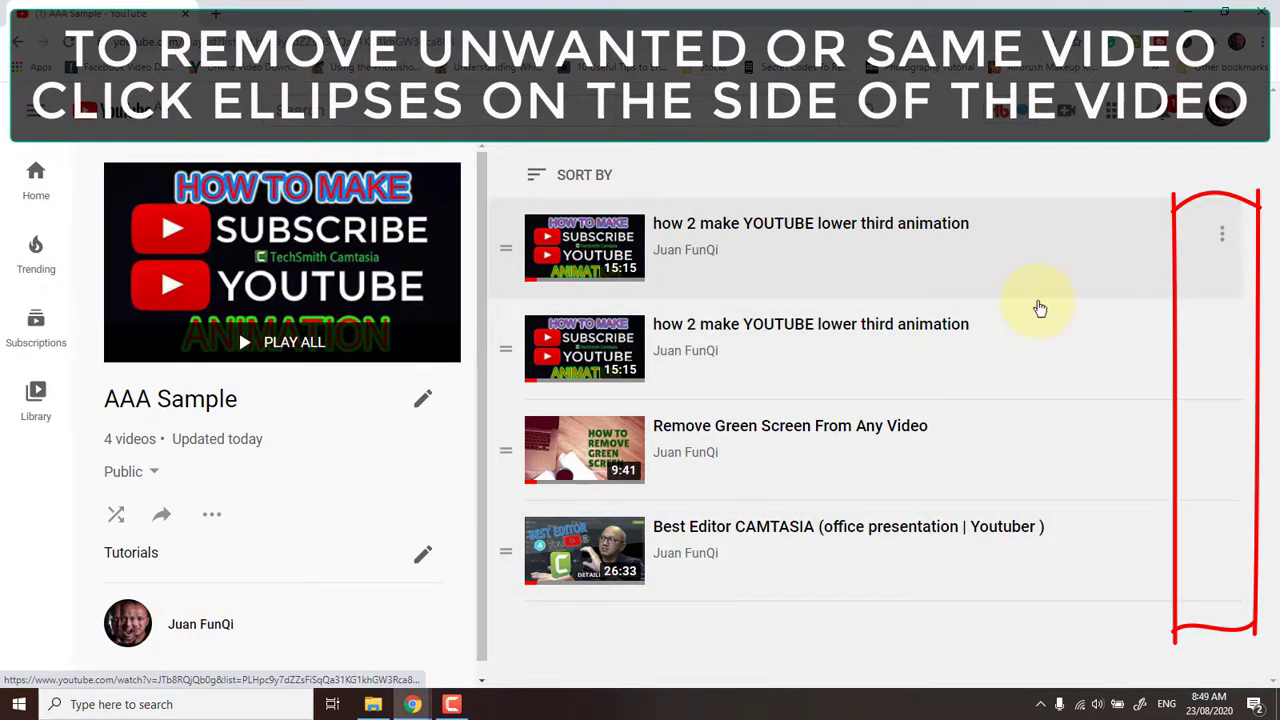
Remove the first duplicate of "how 2 make YOUTUBE lower third animation" from the AAA Sample playlist
click(1223, 235)
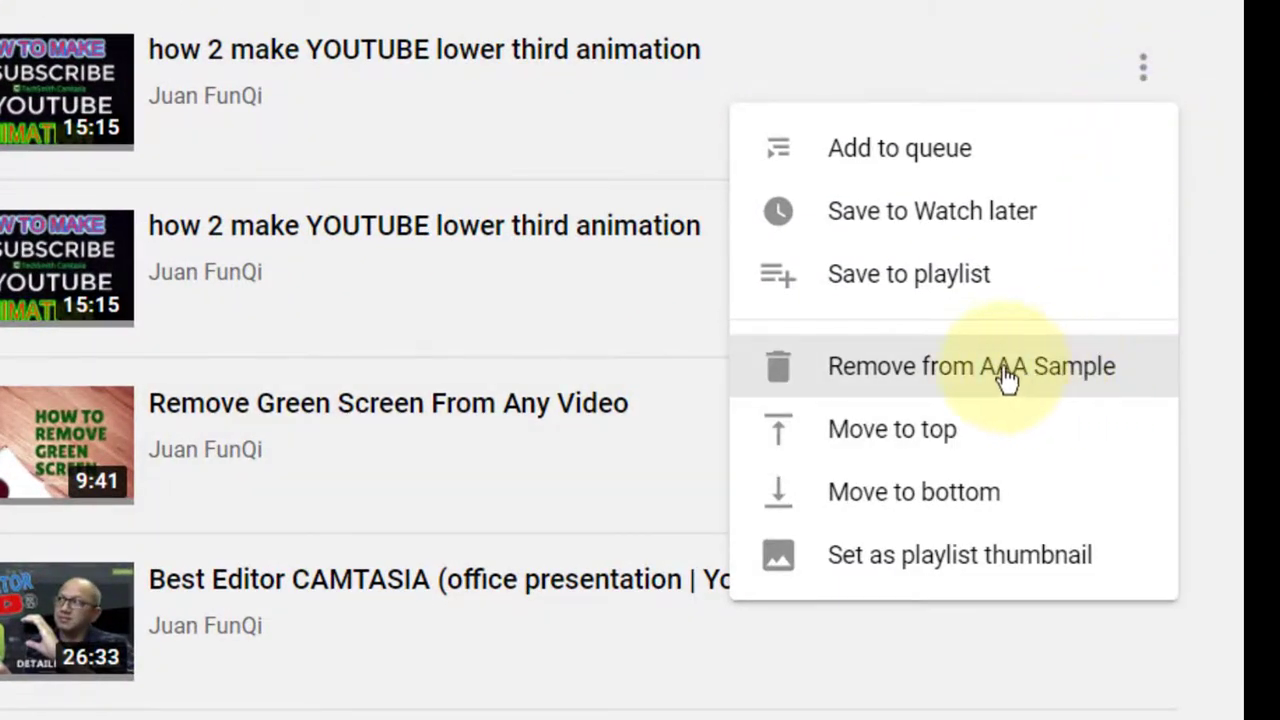
click(892, 366)
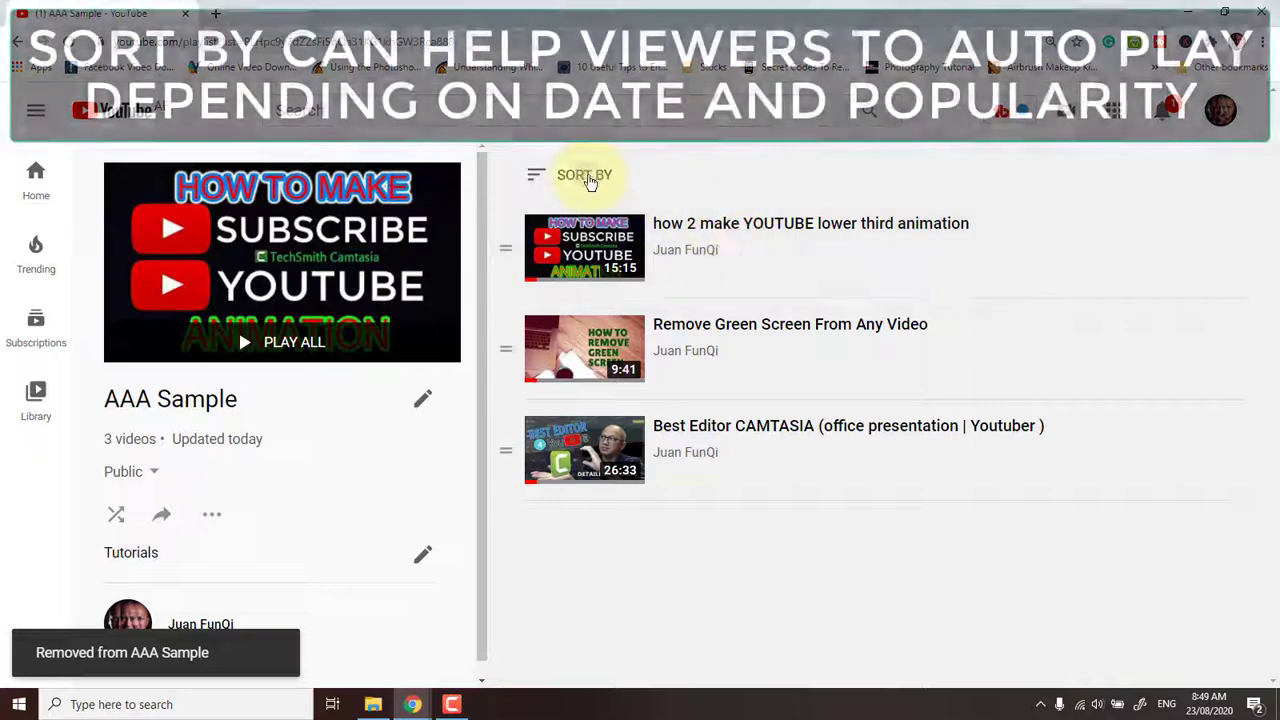
Review the playlist's sort options, sorting its videos by Date added (newest) and finally by Date added (oldest)
click(587, 177)
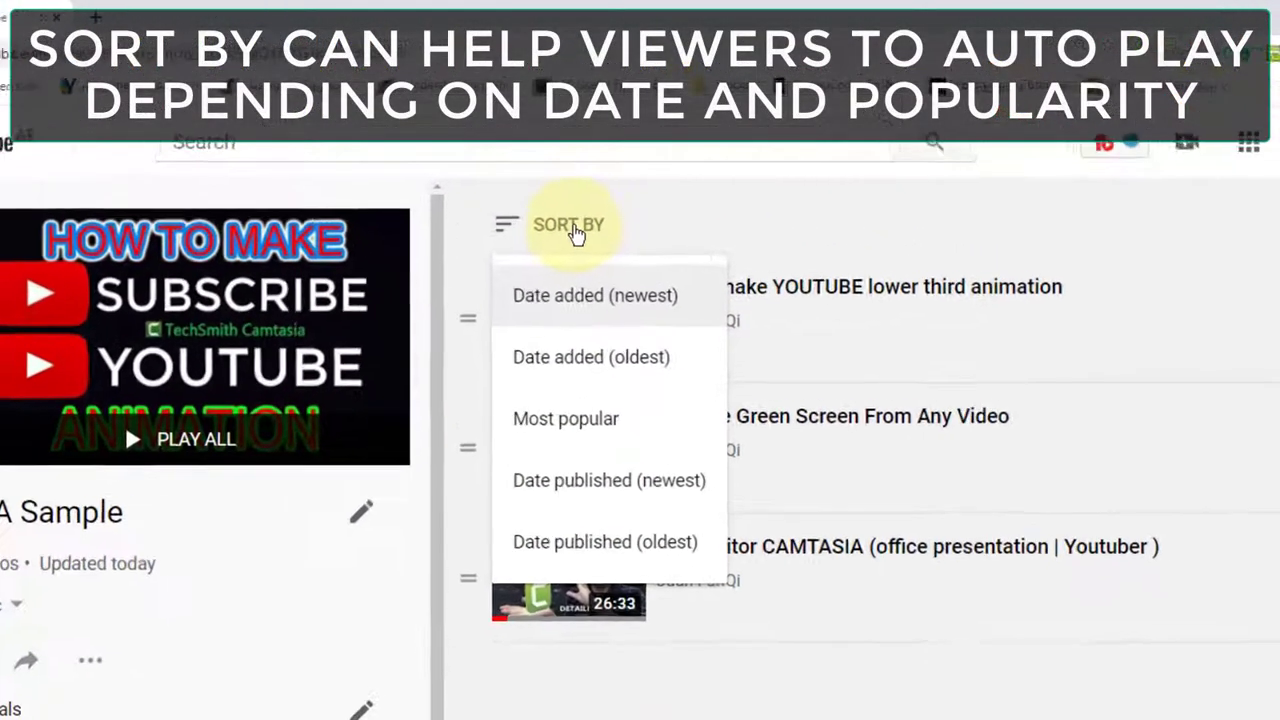
key(Down)
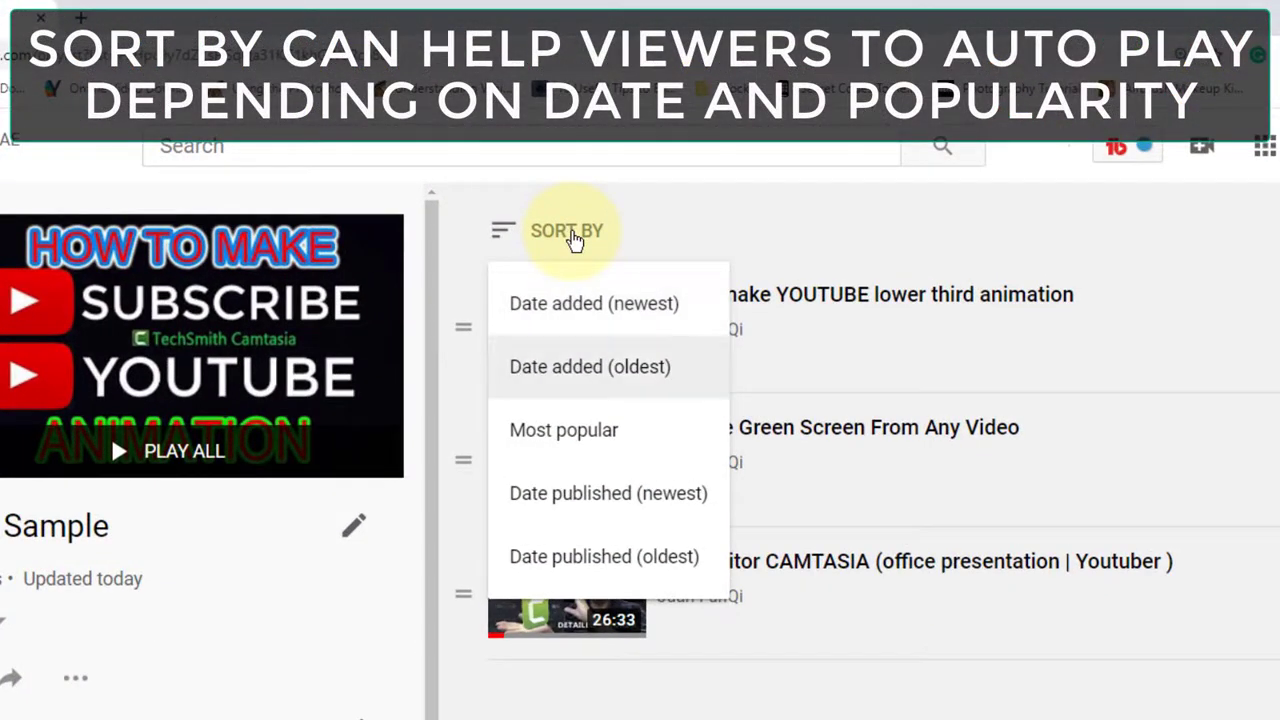
key(Down)
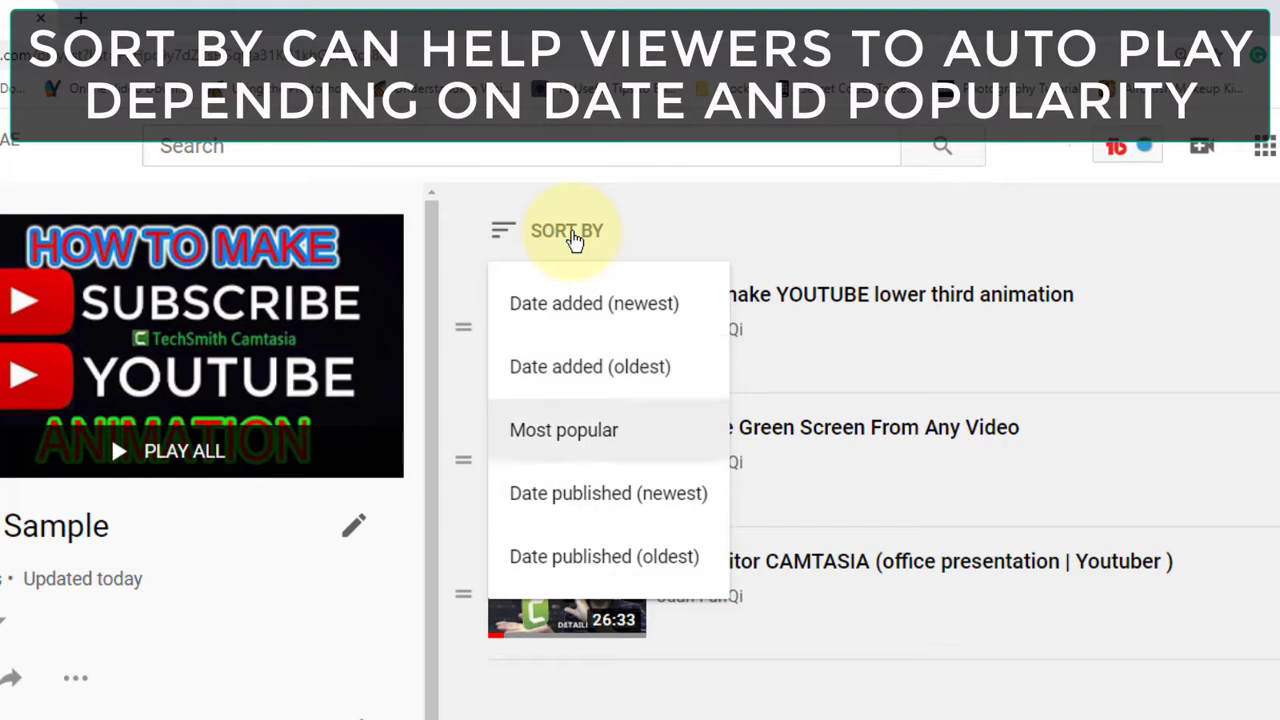
key(Down)
key(Down)
key(Up)
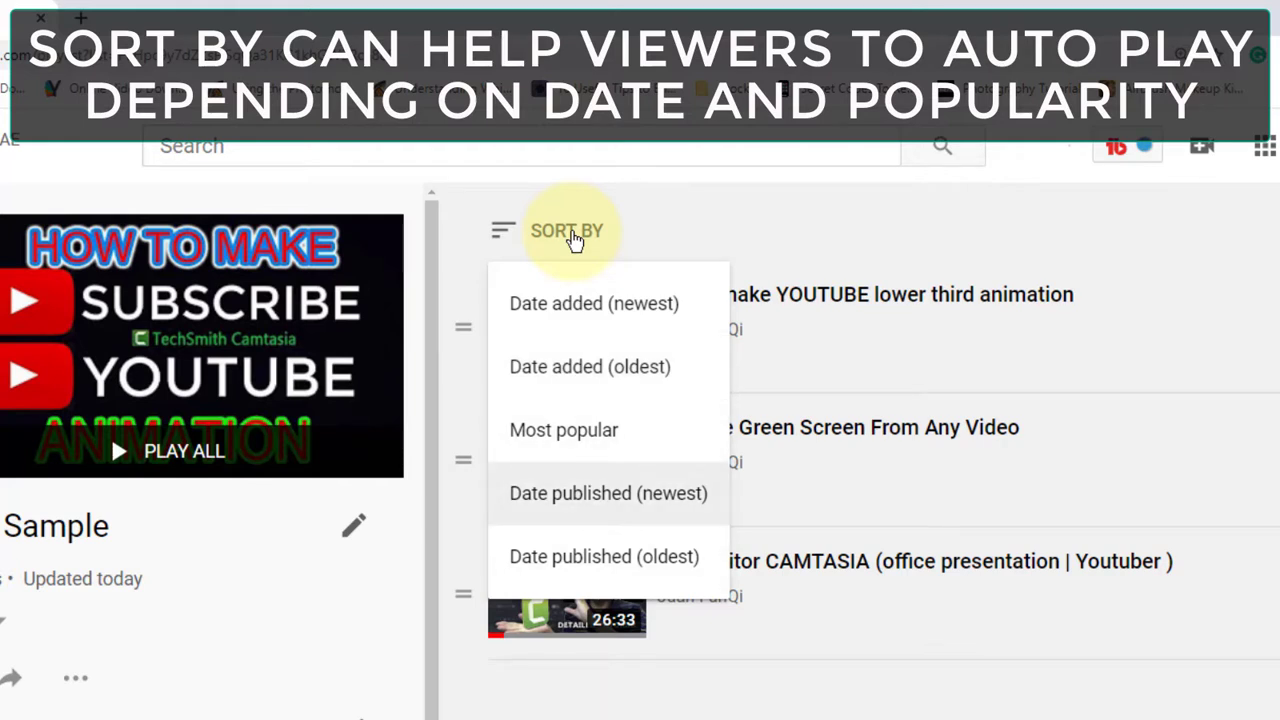
key(Down)
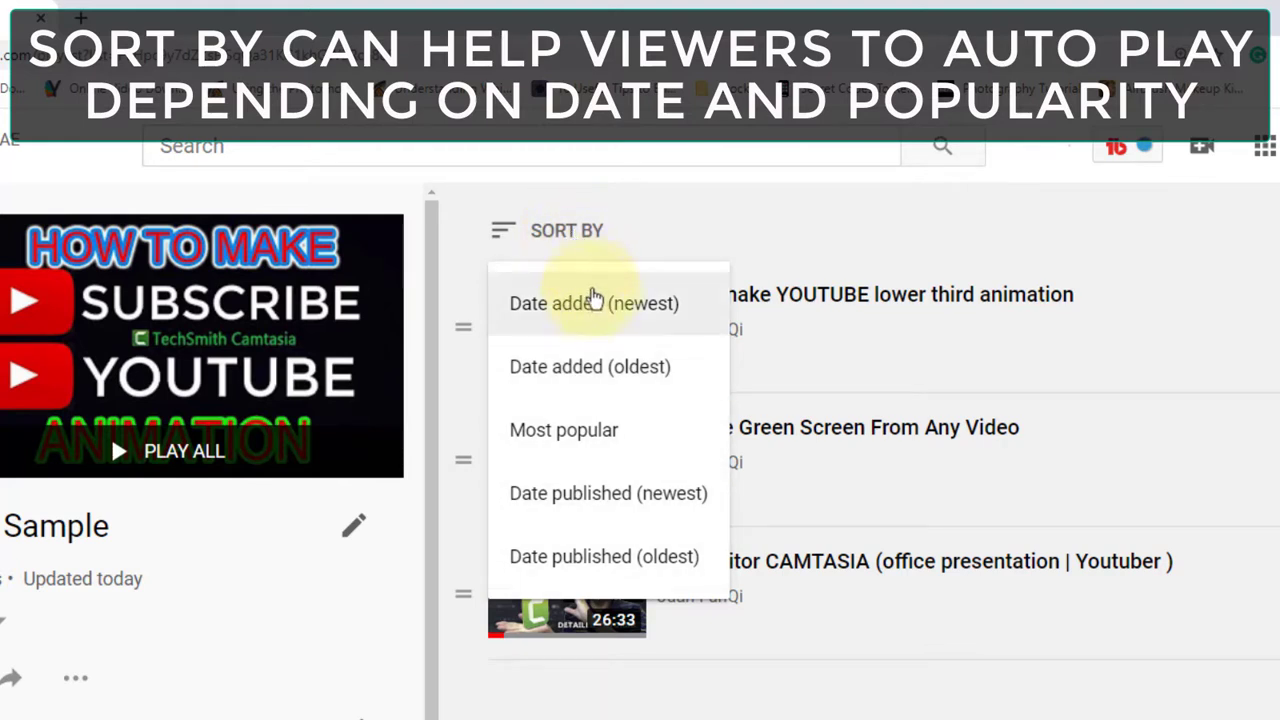
click(598, 312)
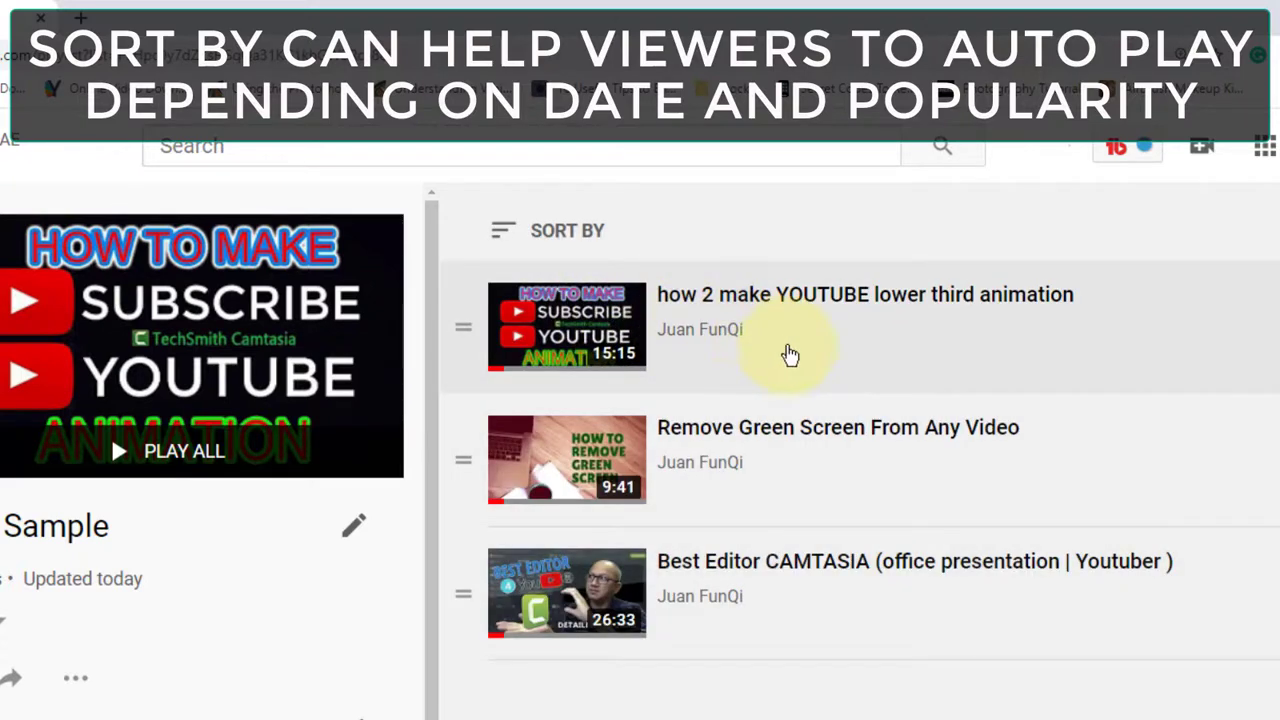
click(566, 231)
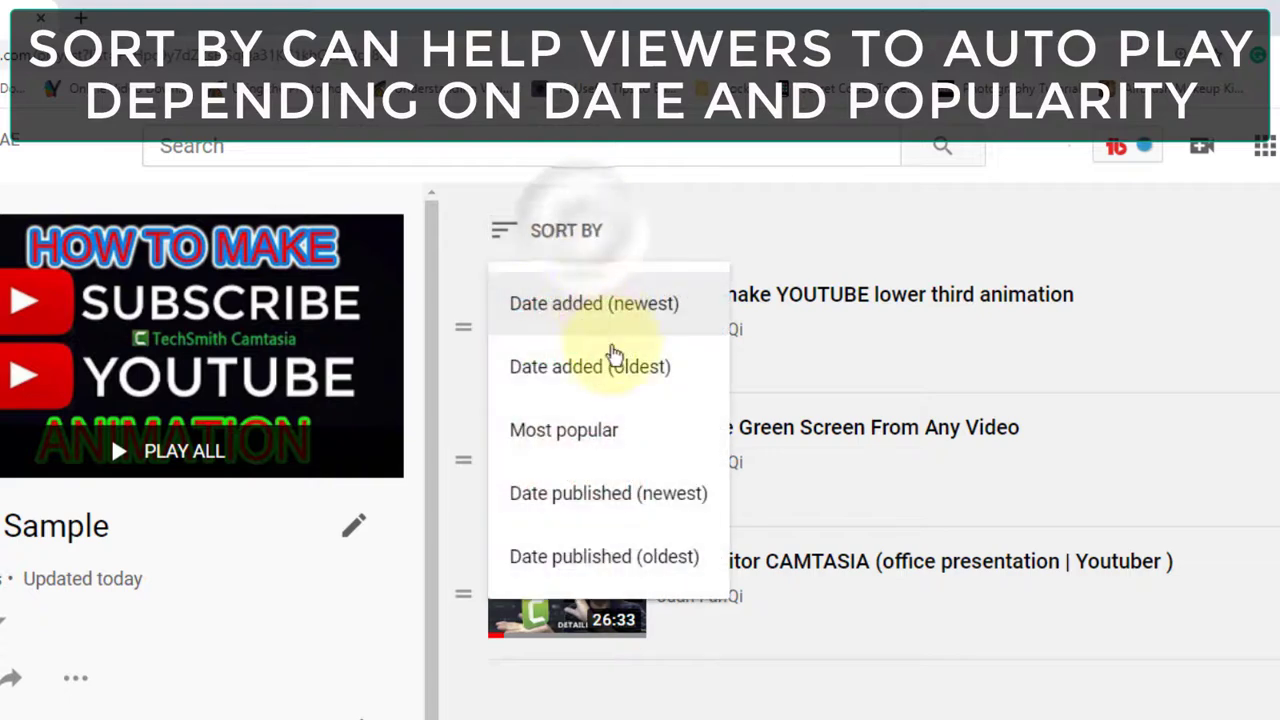
click(621, 377)
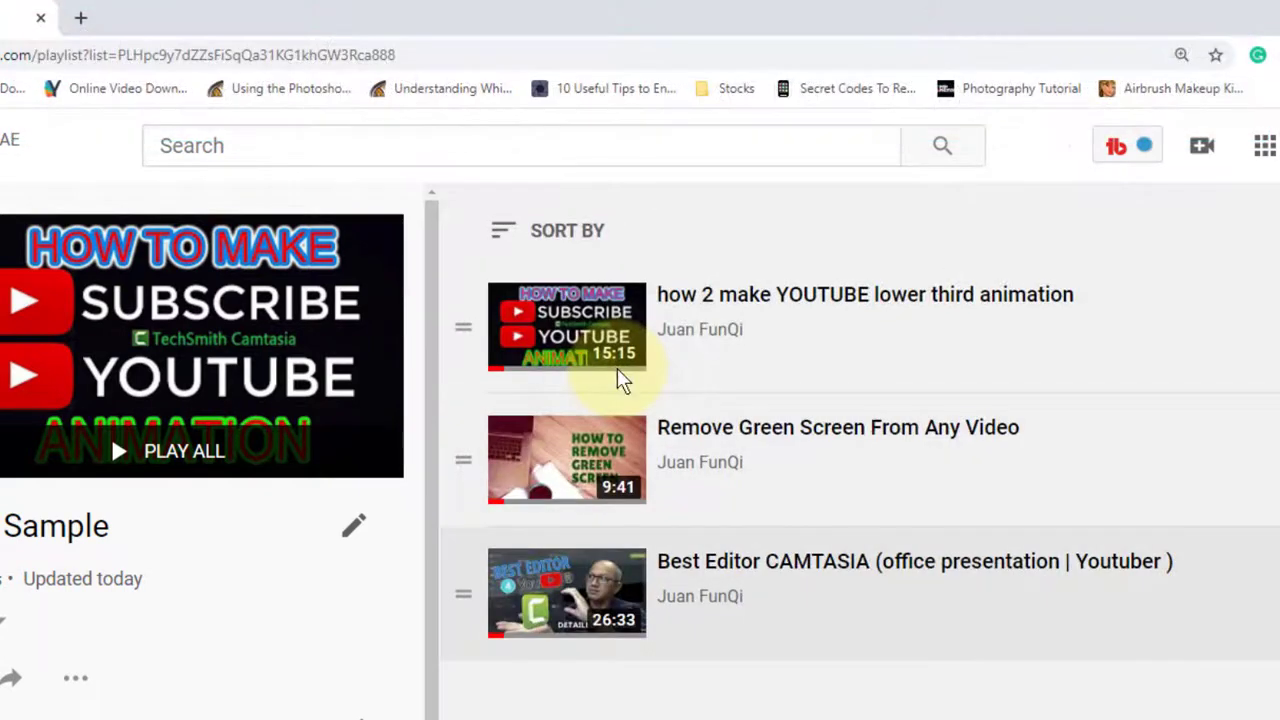